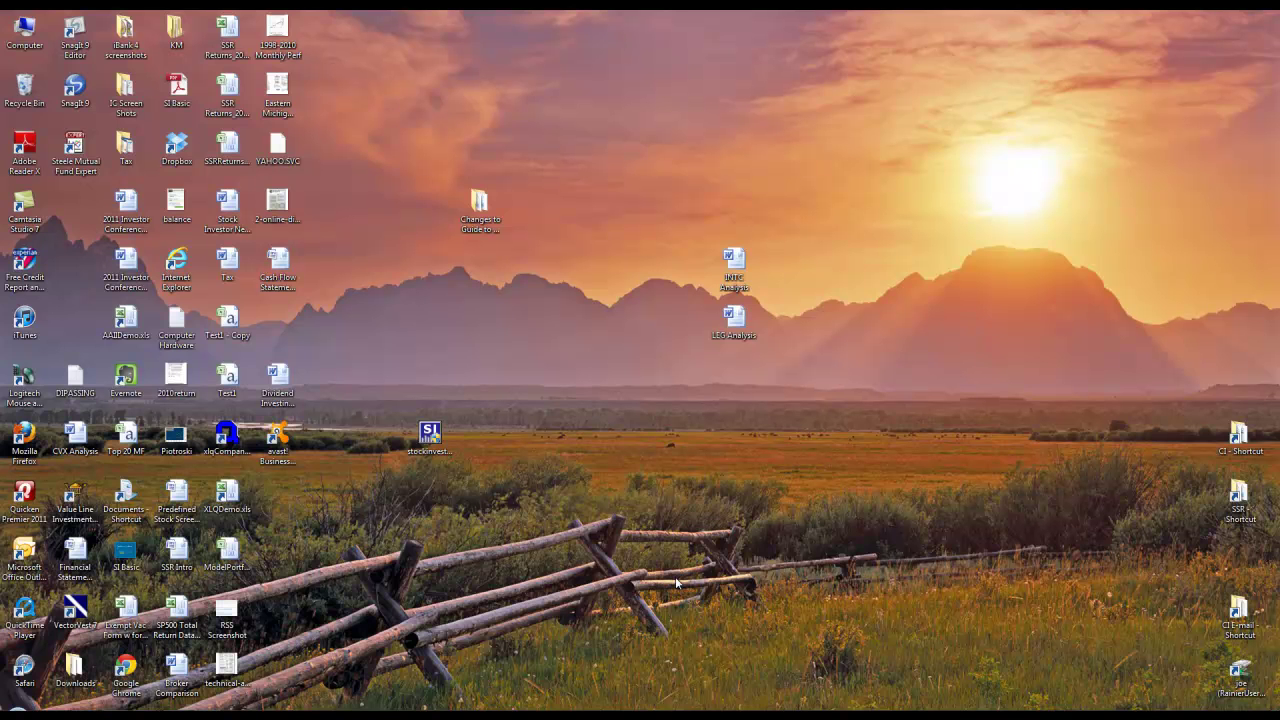
- Launch Internet Explorer (64-bit), maximize its window and close the Favorites pane
left_click(22, 708)
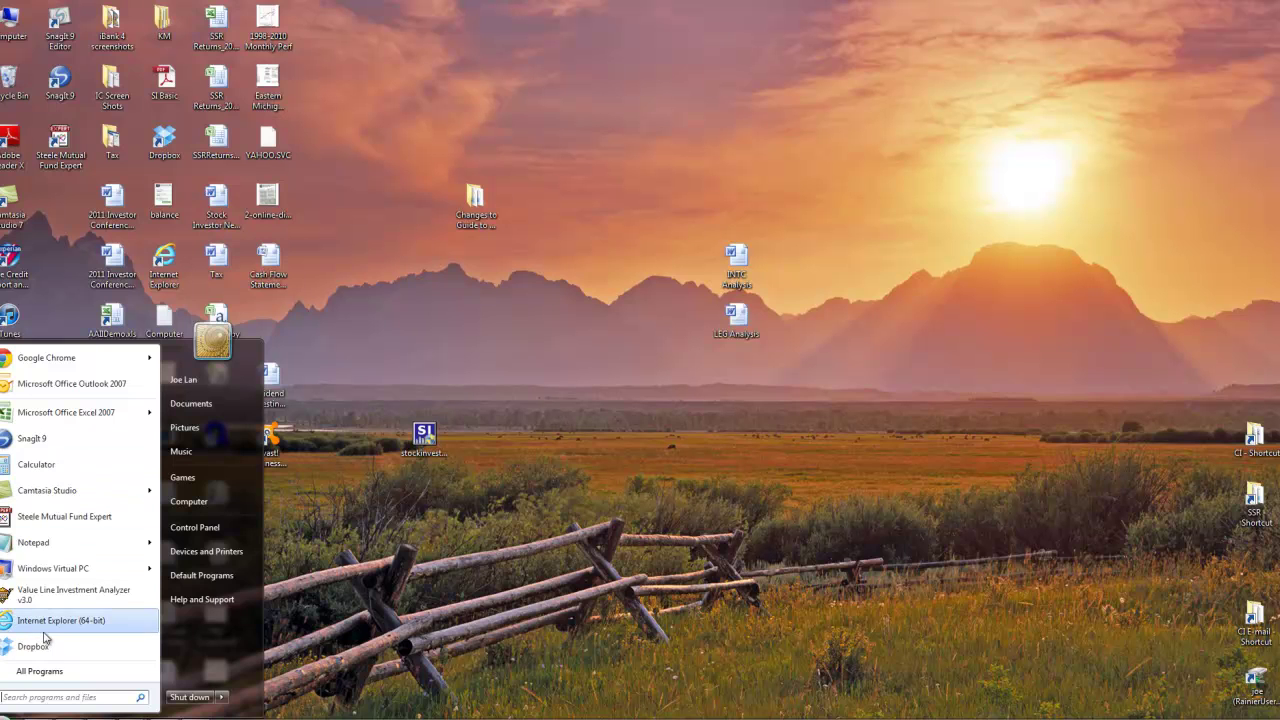
left_click(74, 622)
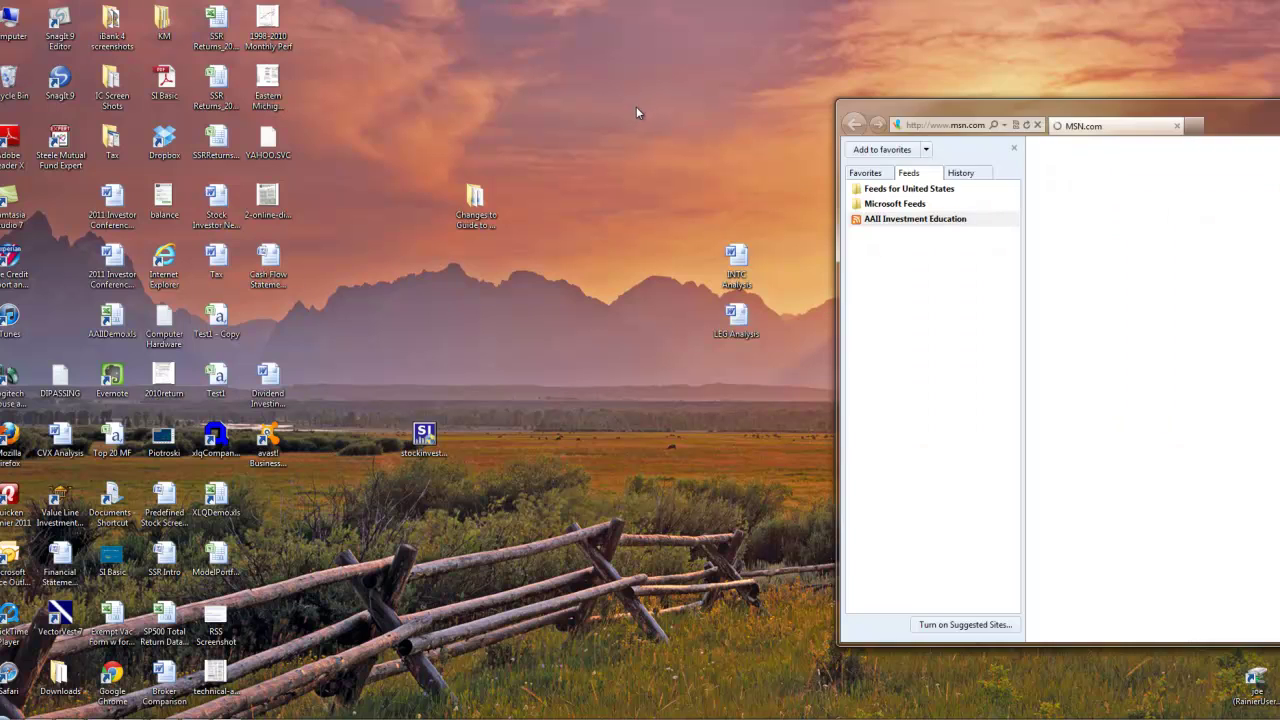
left_click_drag(985, 109, 405, 83)
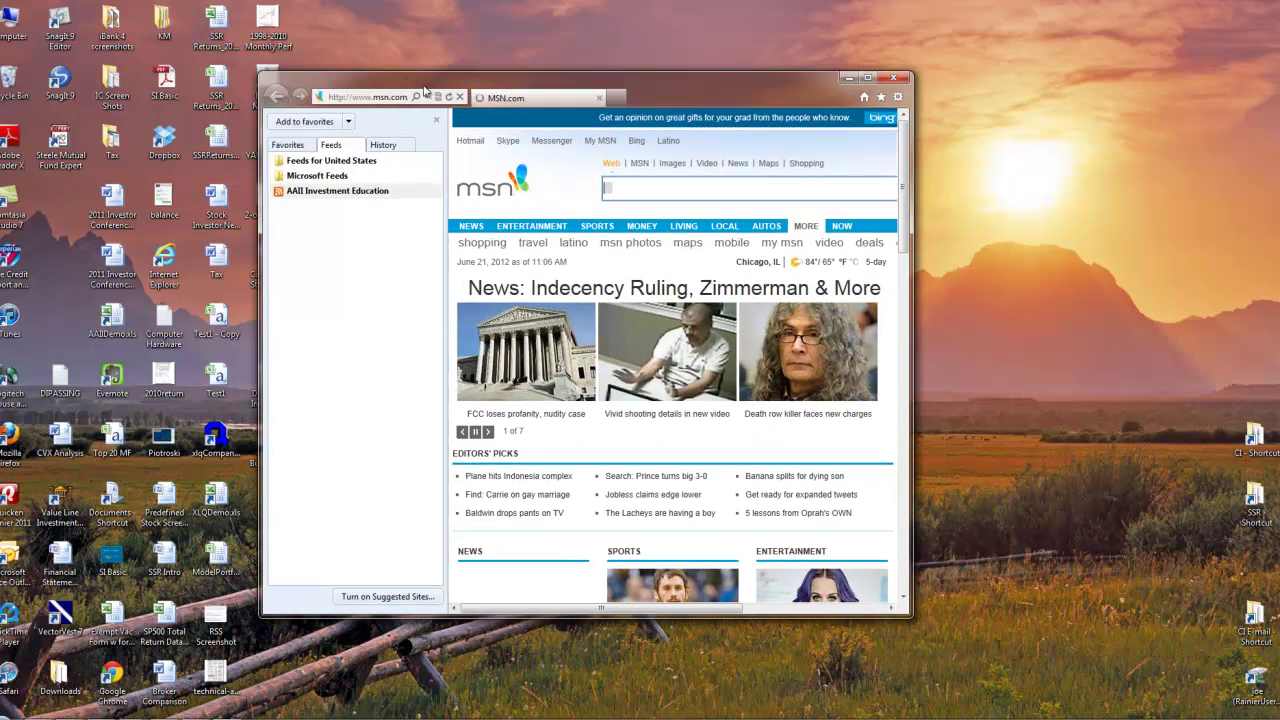
left_click(877, 83)
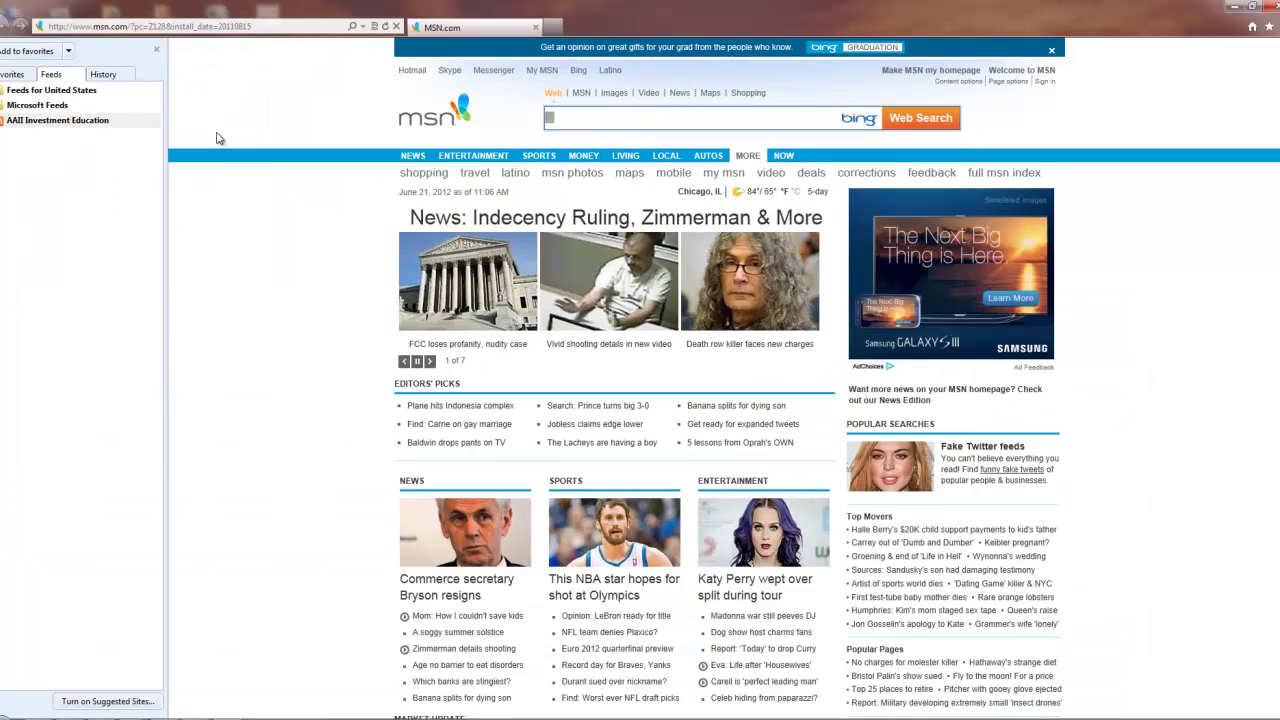
left_click(157, 51)
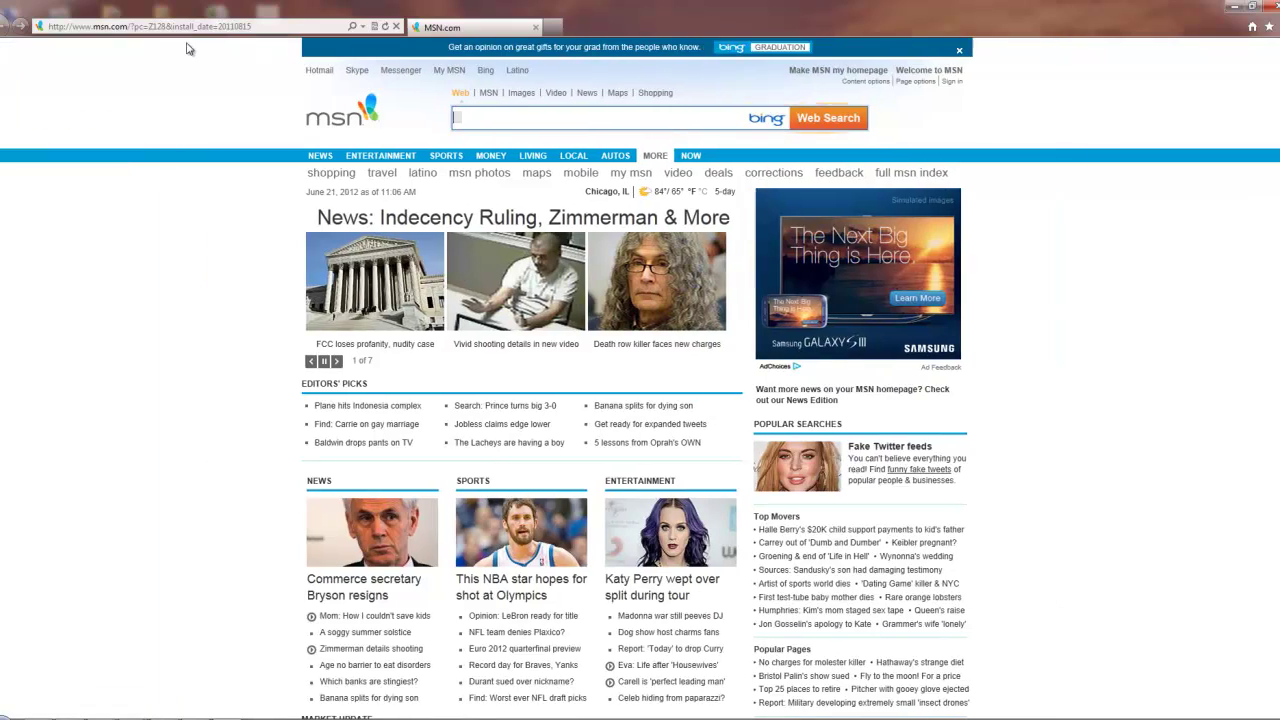
- Go to aaii.com and open its Stock Investor Pro section
left_click(190, 27)
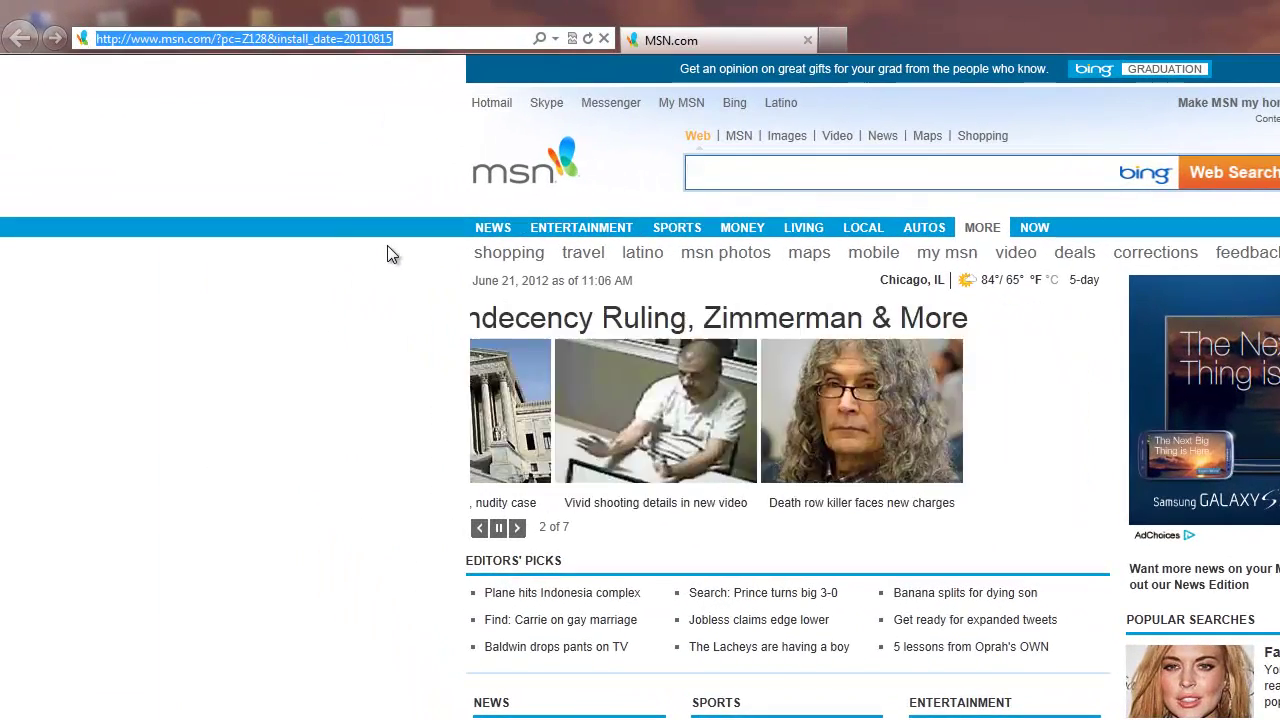
type("www.aaii.com/")
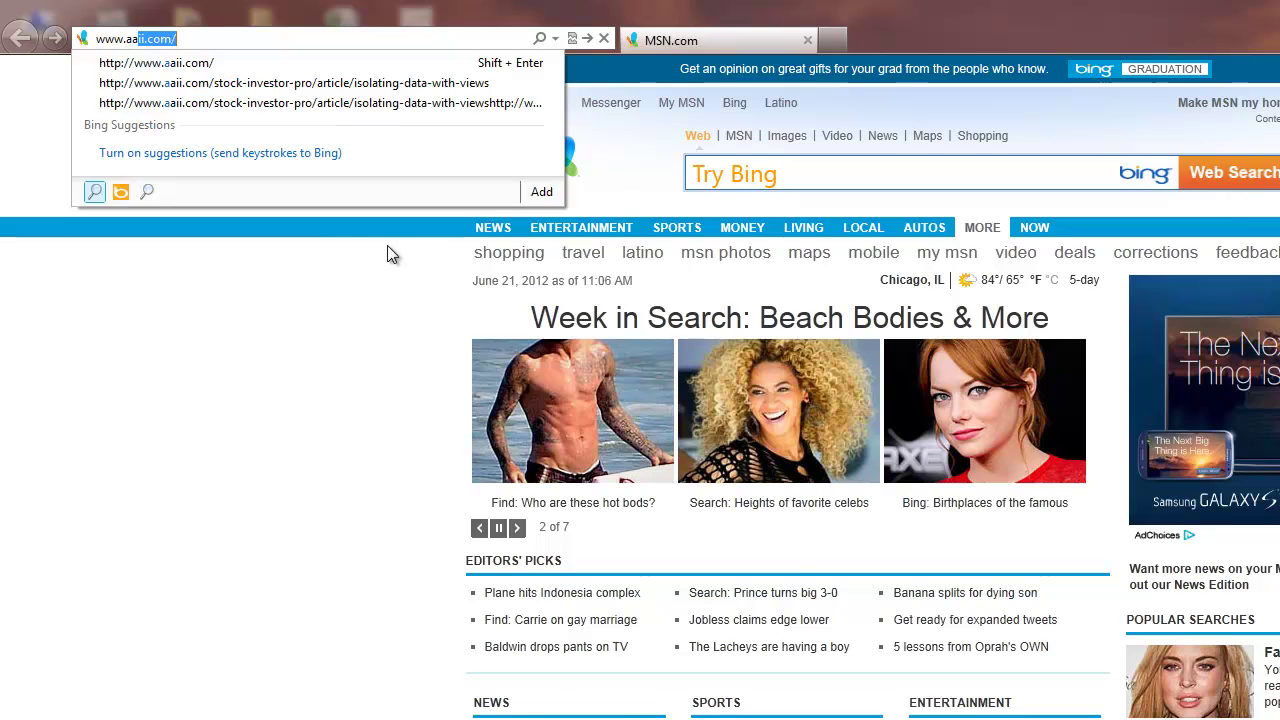
key("Return")
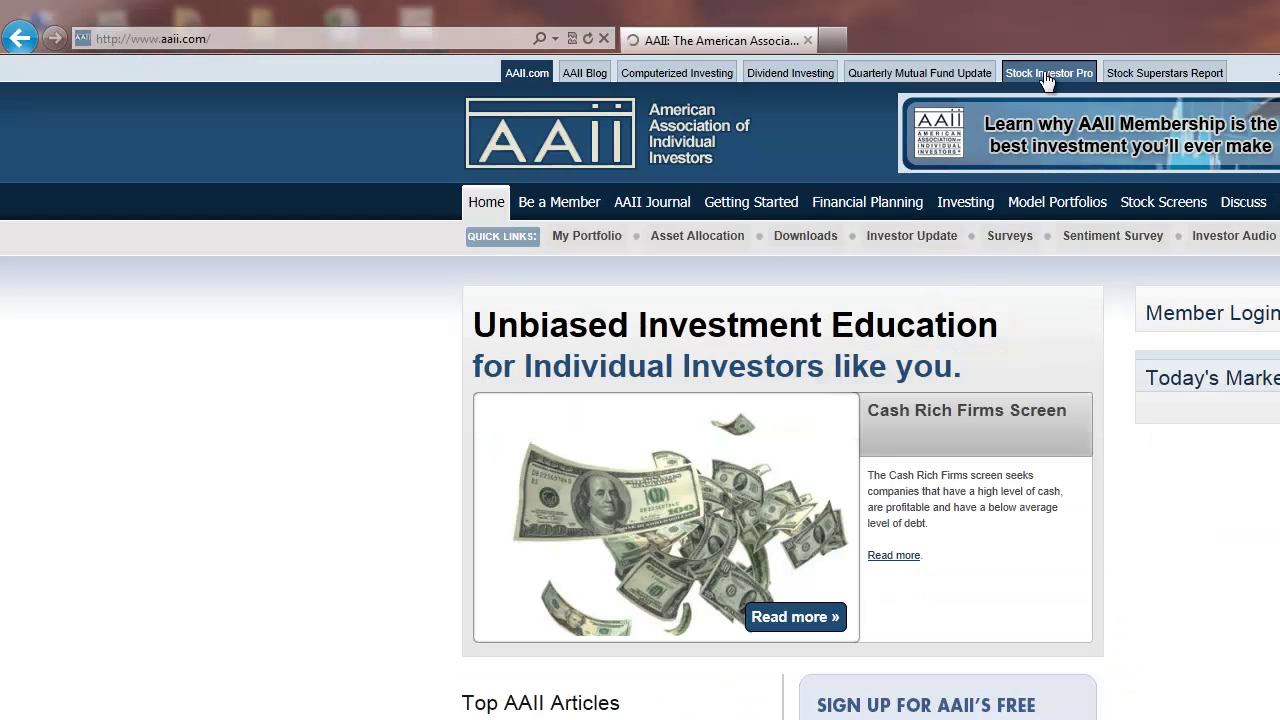
left_click(1045, 75)
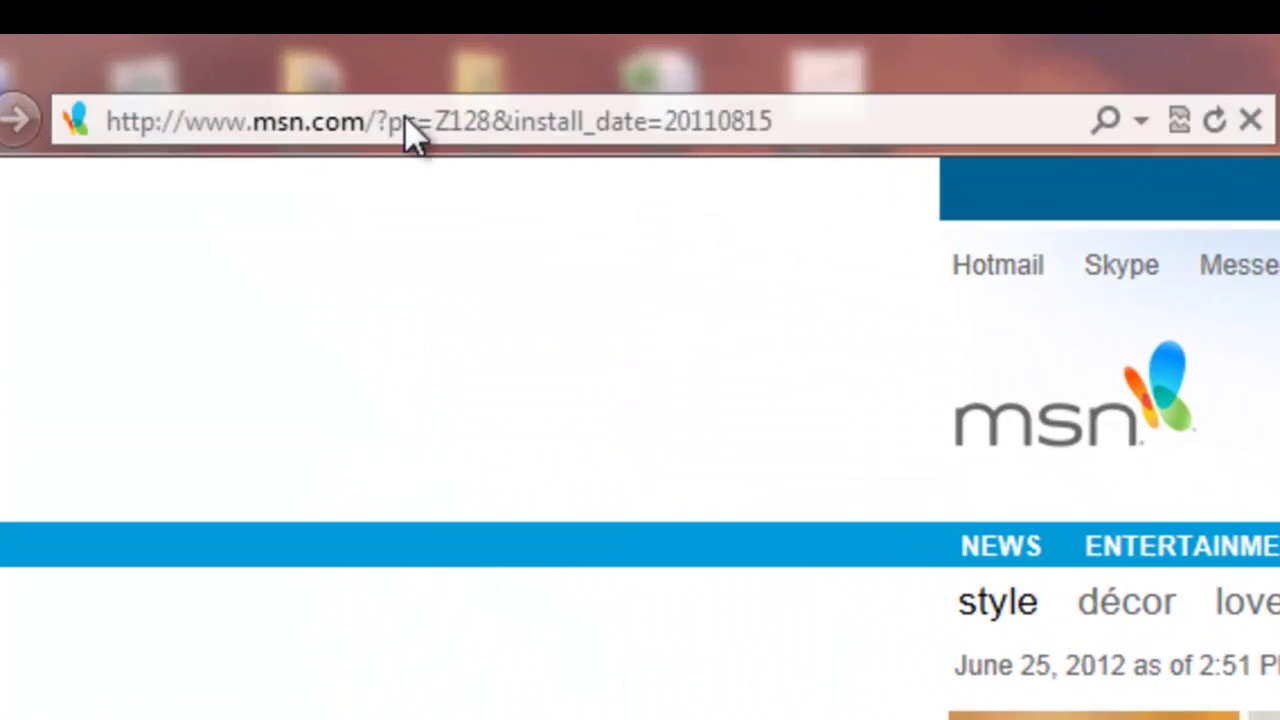
left_click(158, 37)
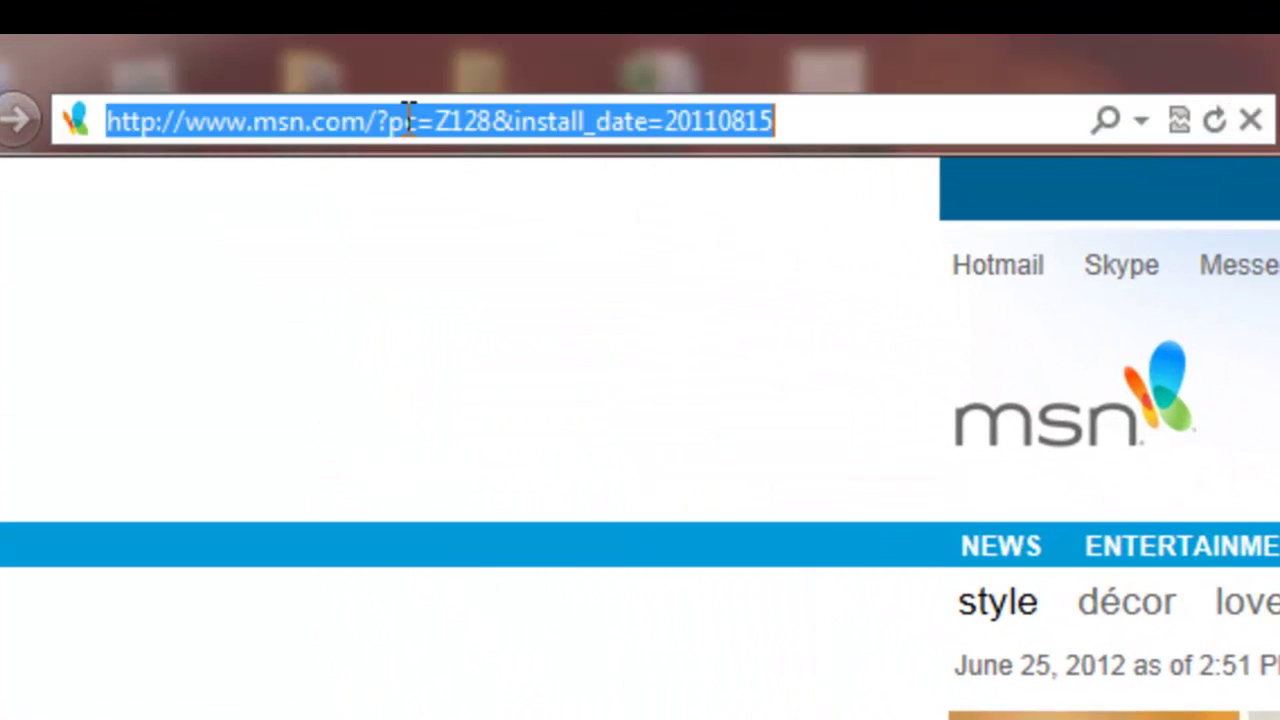
type("wwww")
key("BackSpace")
type(".")
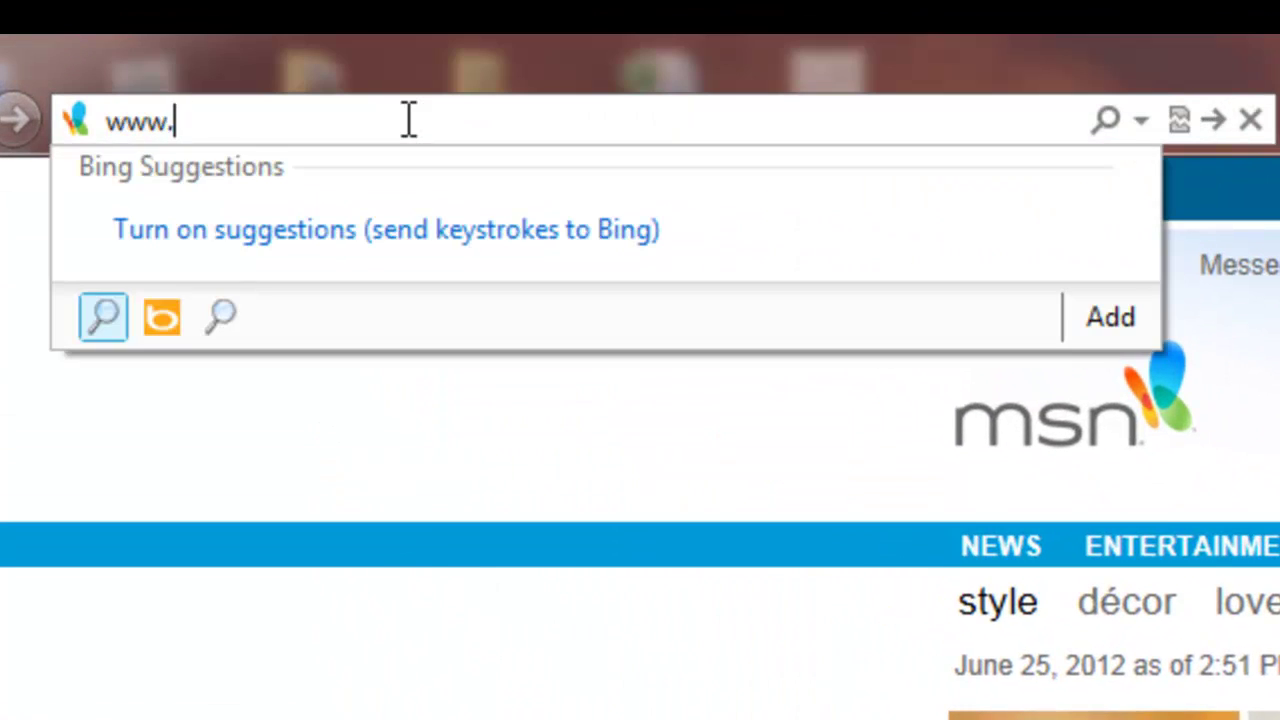
type("aaii.com/")
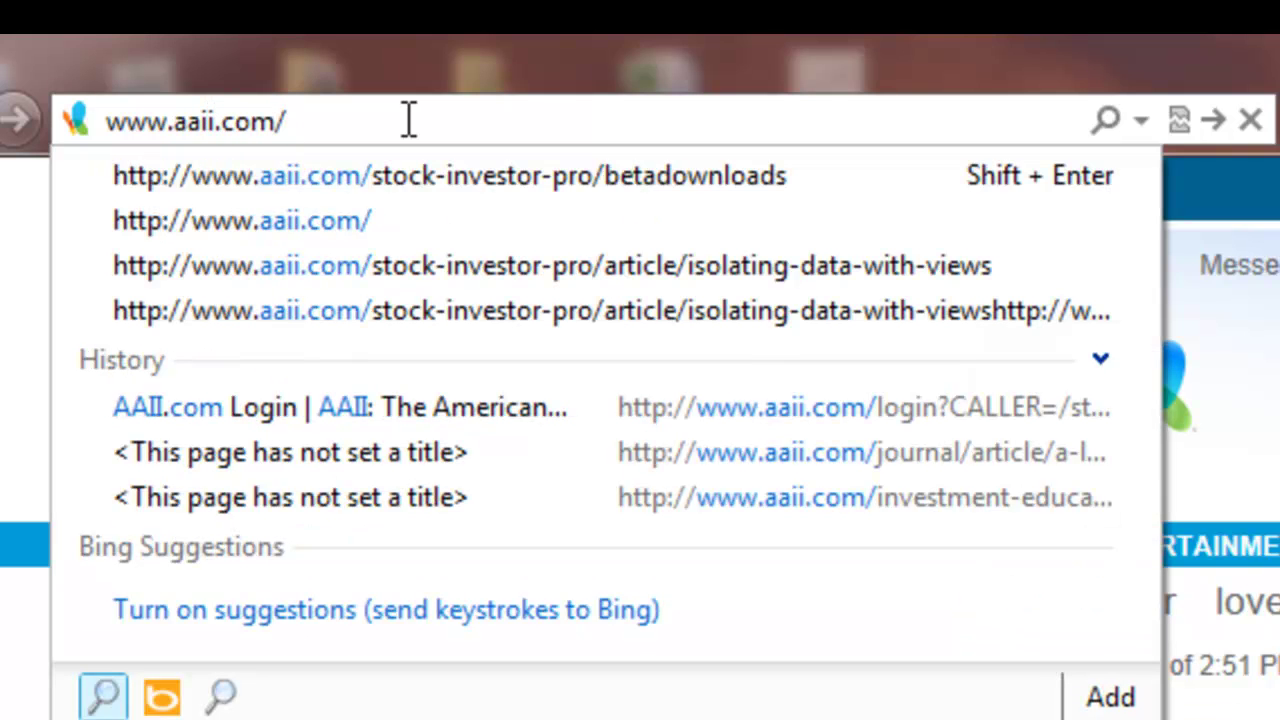
type("stock-investor-pro/")
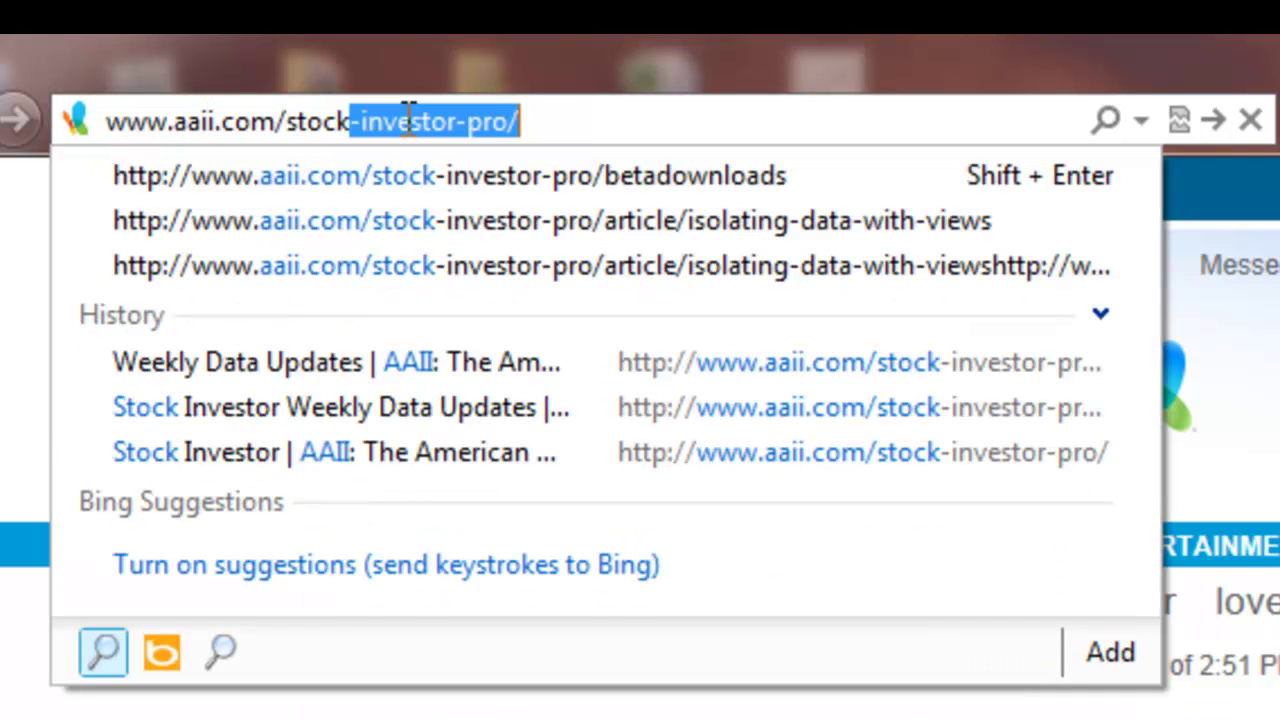
key("End")
type("down")
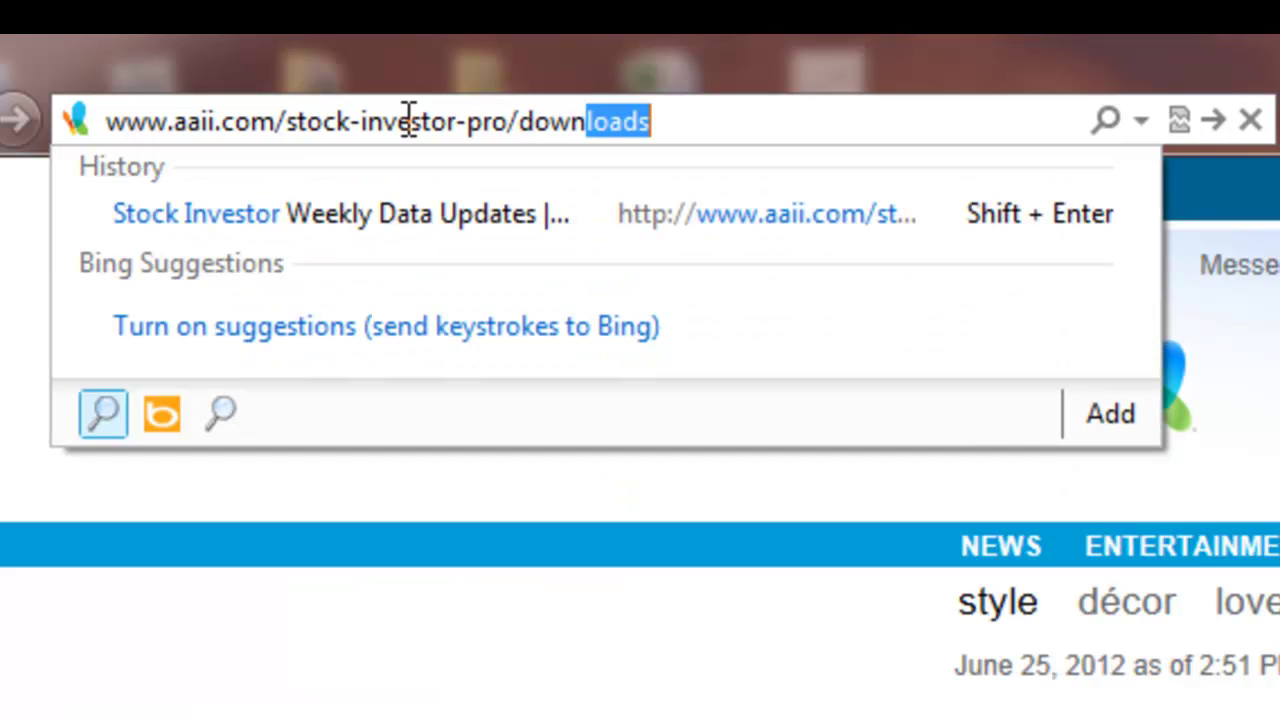
key("End")
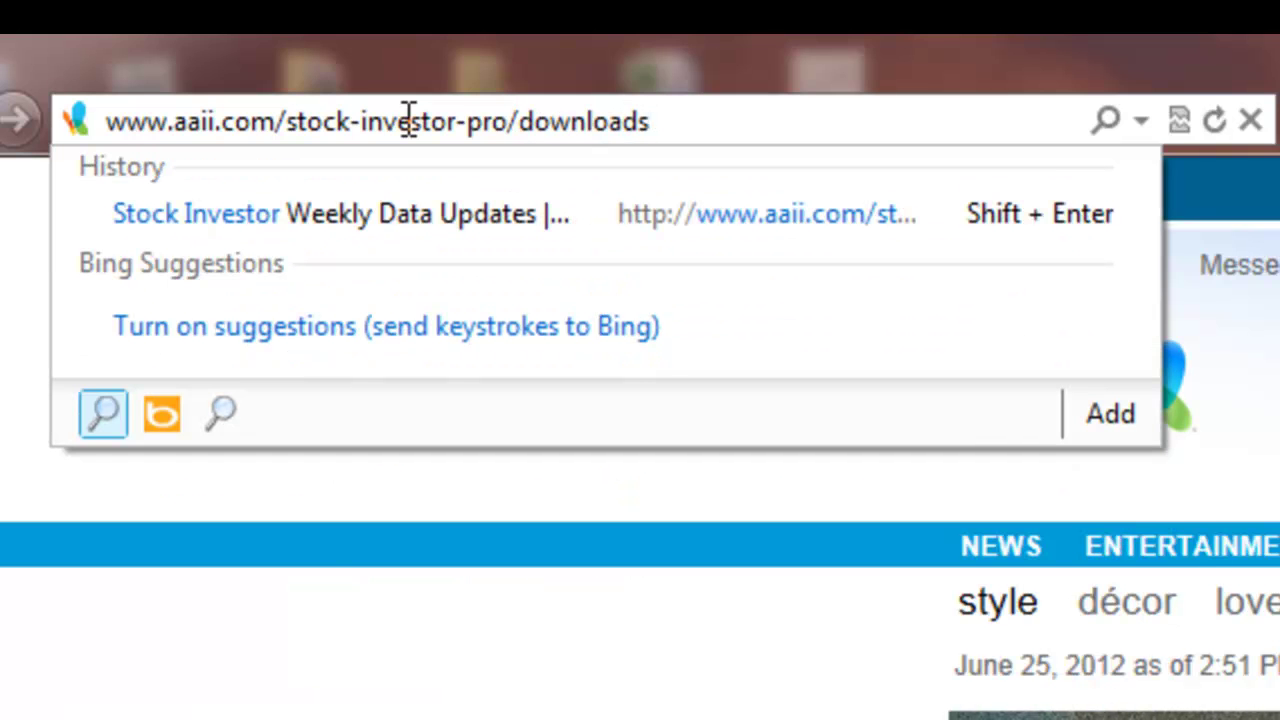
key("Return")
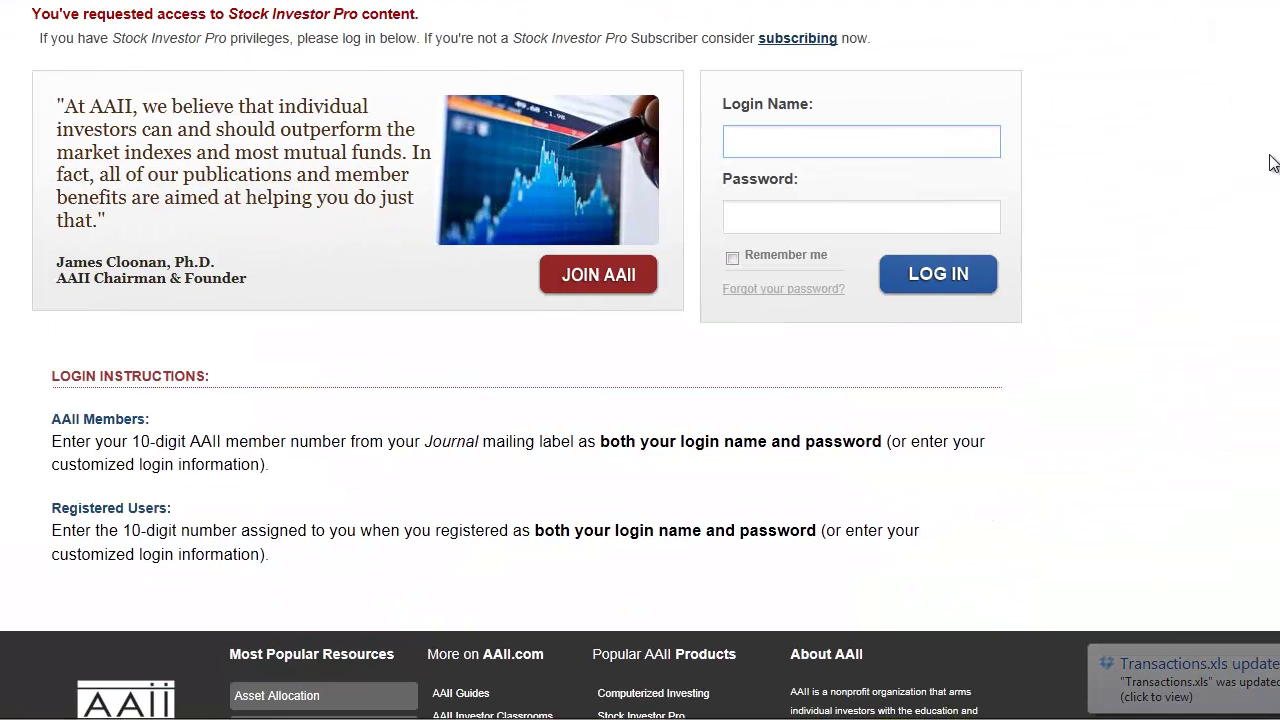
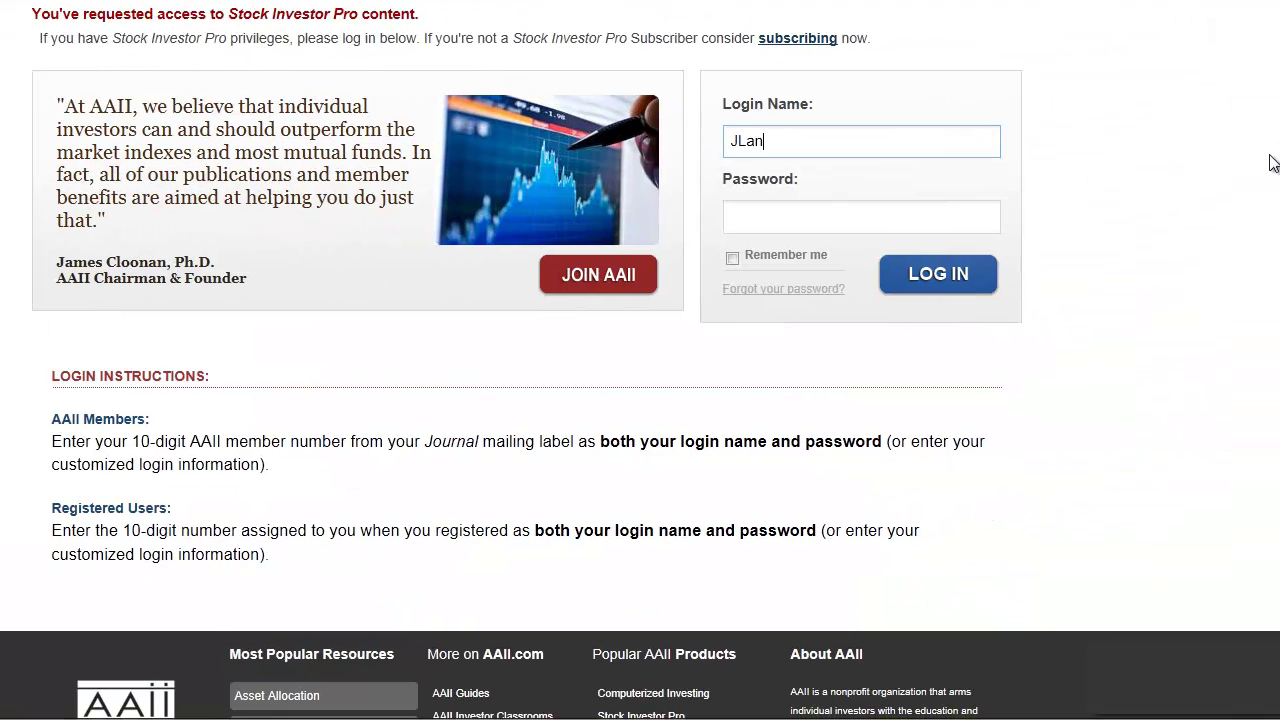
- Log in with the AAII login name and password, then continue past the renewal reminder
key("Tab")
type("********")
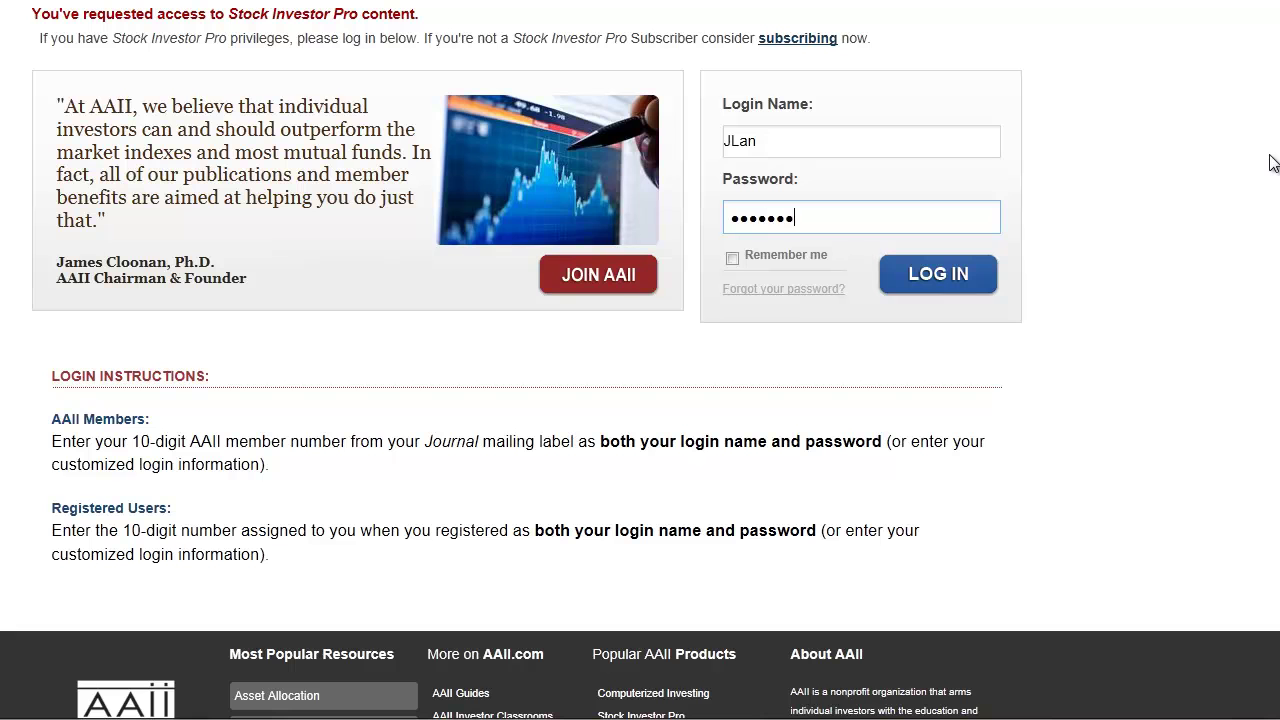
key("BackSpace")
key("BackSpace")
key("BackSpace")
key("BackSpace")
key("BackSpace")
key("BackSpace")
key("BackSpace")
key("BackSpace")
type("*******")
key("Tab")
key("Return")
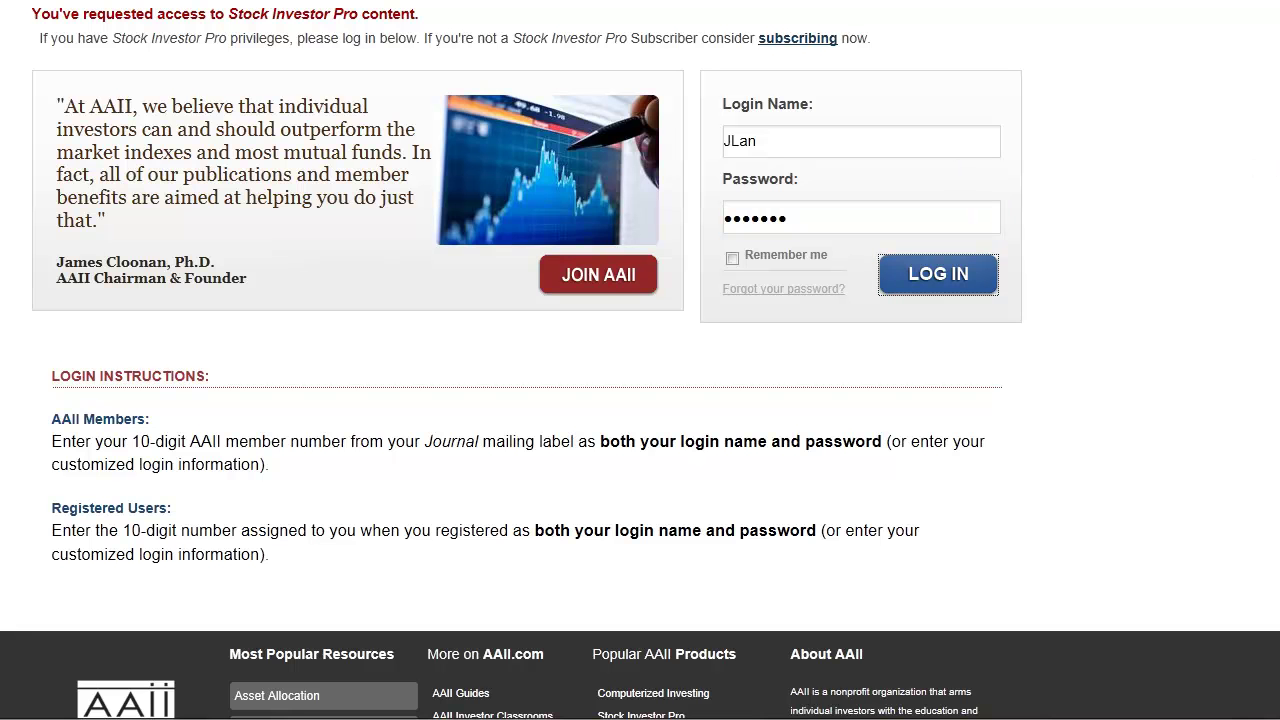
left_click(214, 308)
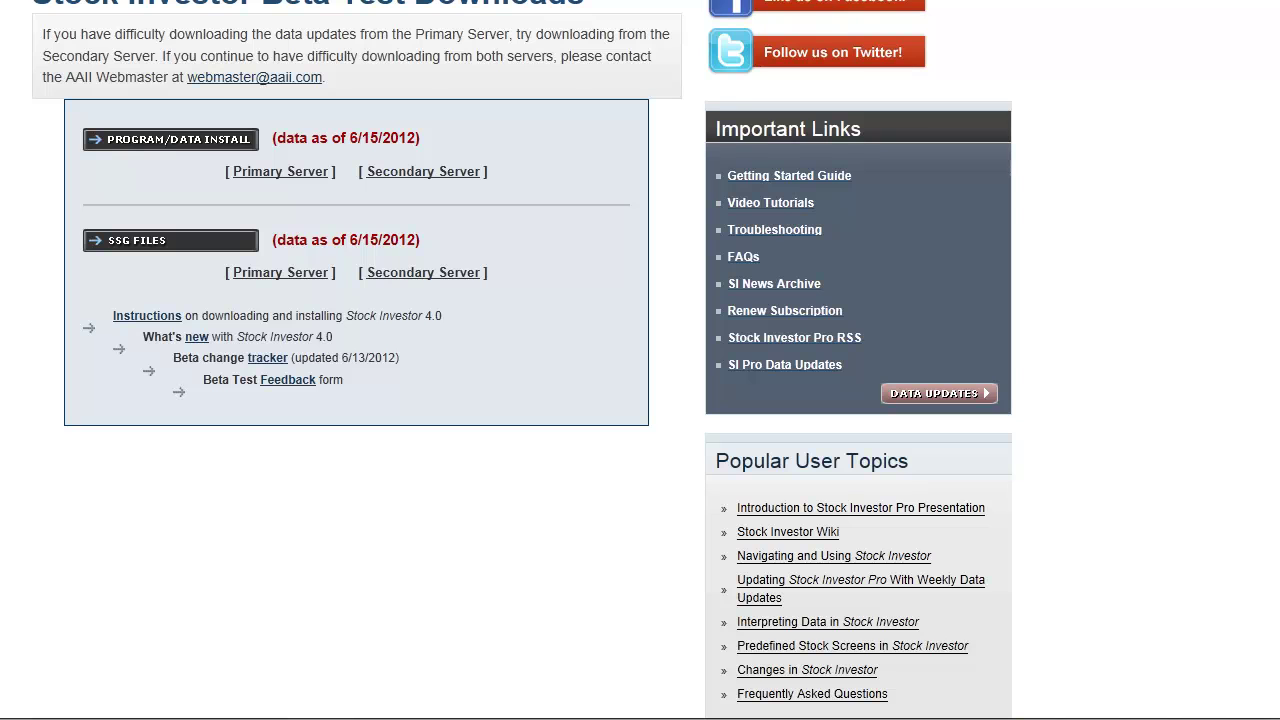
- Download and save the PROGRAM/DATA INSTALL file, then run it anyway despite SmartScreen
left_click(168, 148)
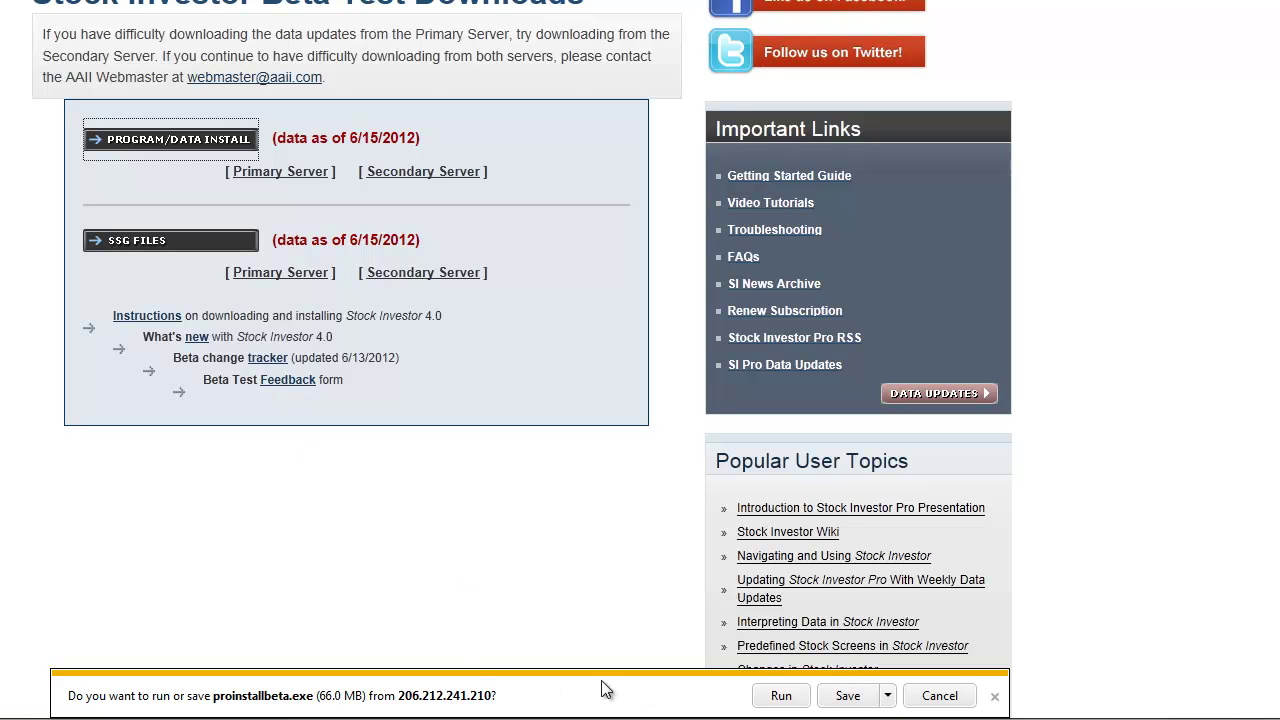
left_click(848, 696)
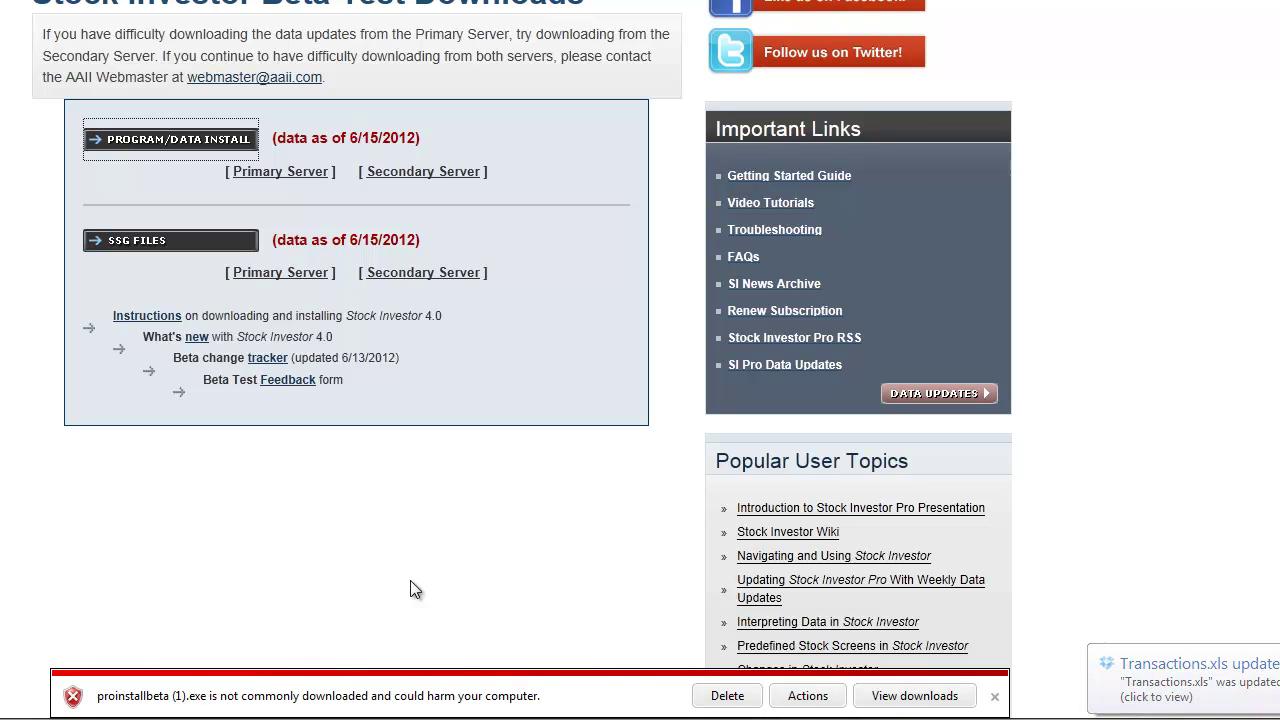
left_click(805, 697)
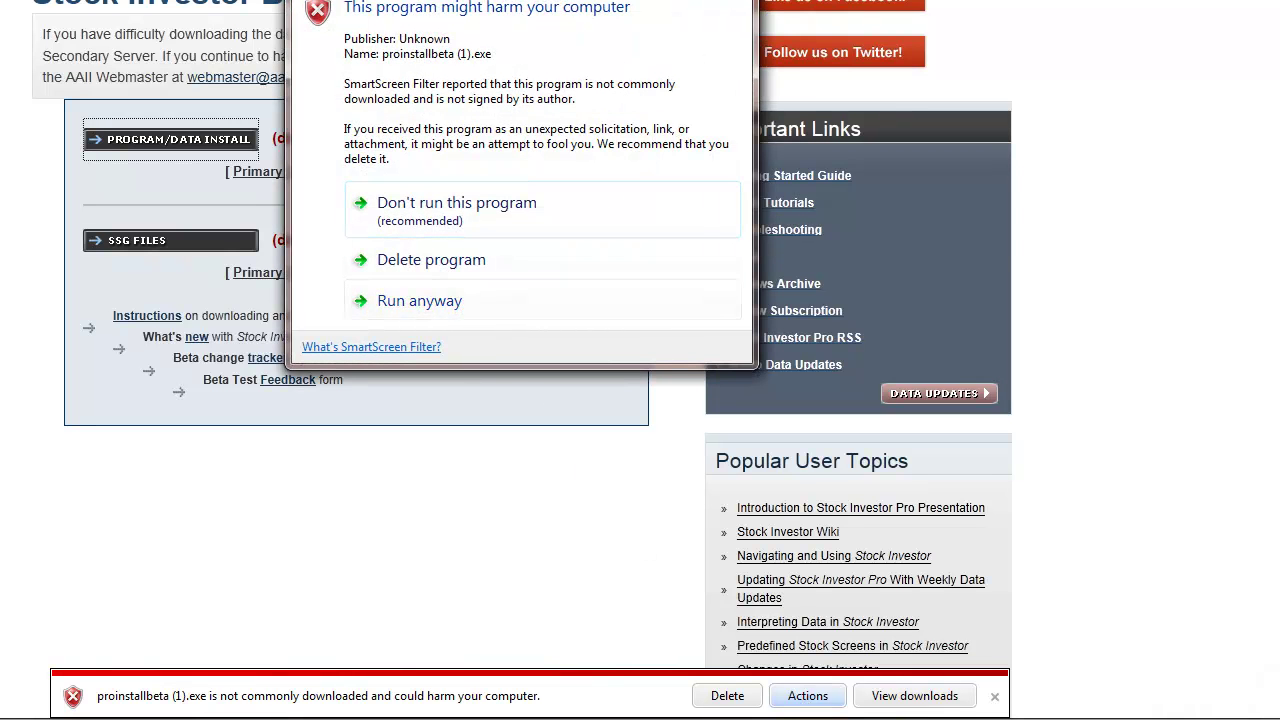
left_click(419, 300)
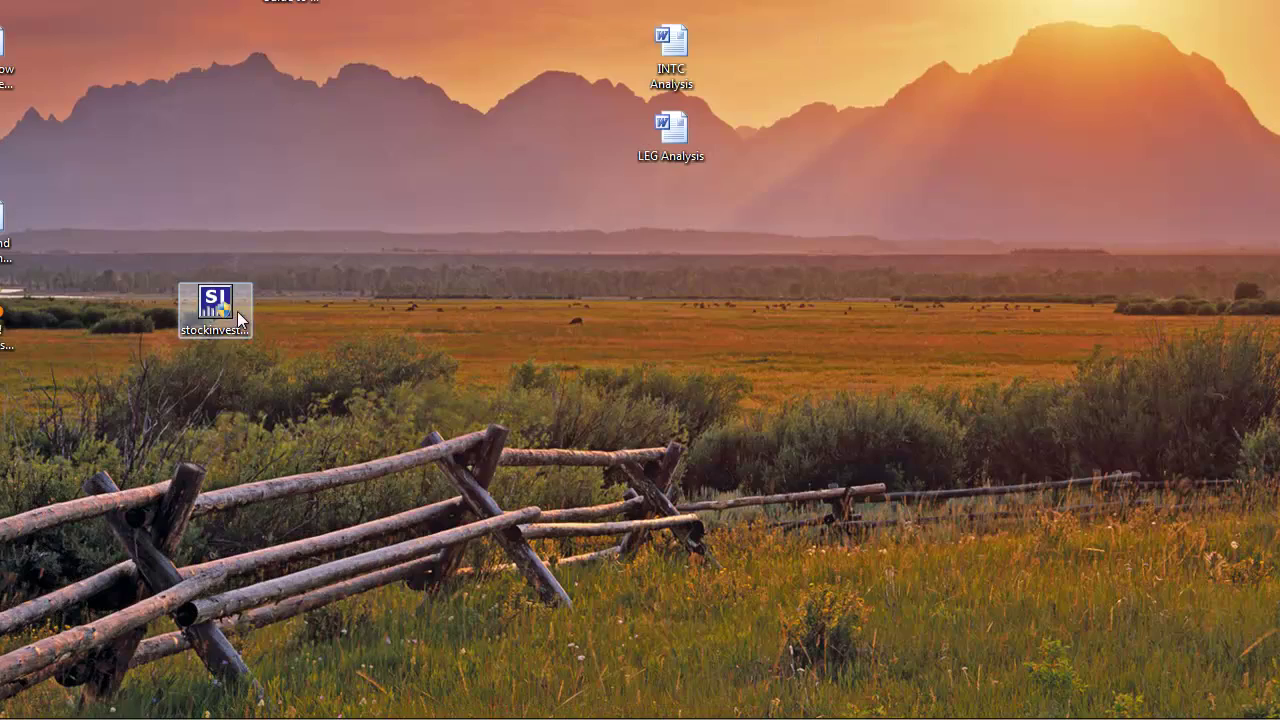
- Start the stockinvestor installer from its desktop icon to open the InstallShield Wizard
left_click(230, 310)
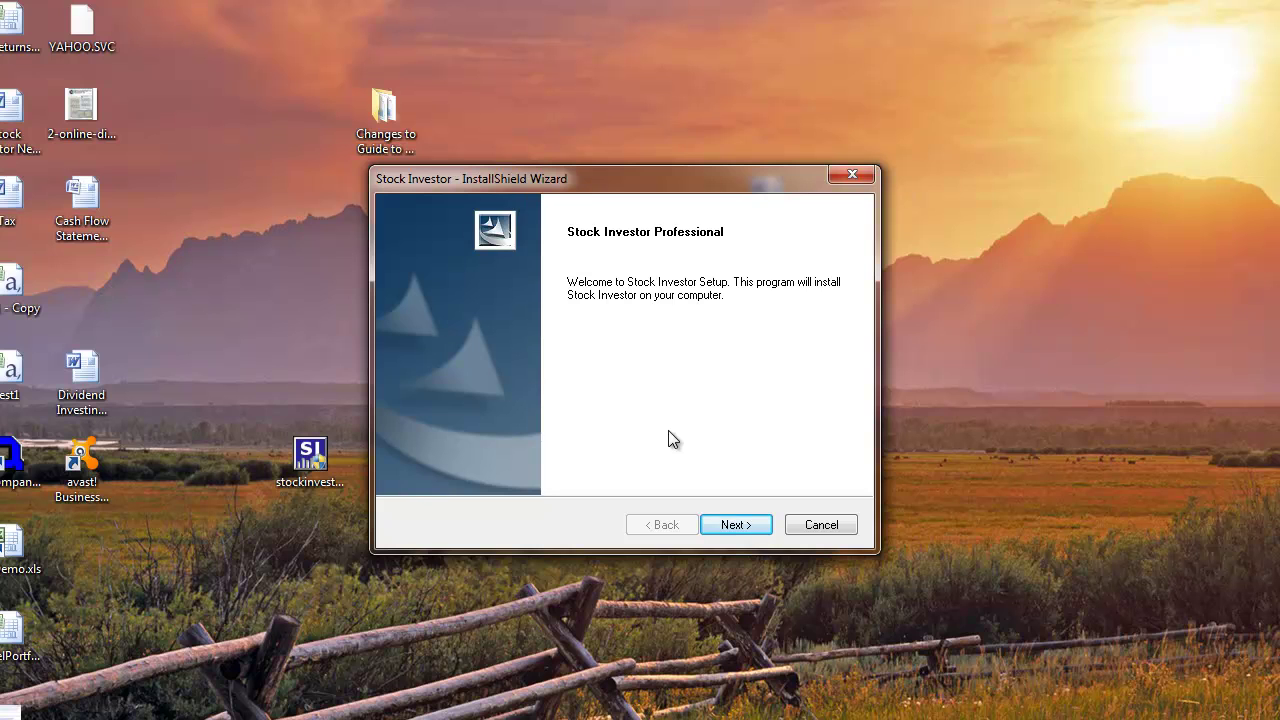
- Accept the license and keep the default destination folder and AAII program folder
left_click(720, 530)
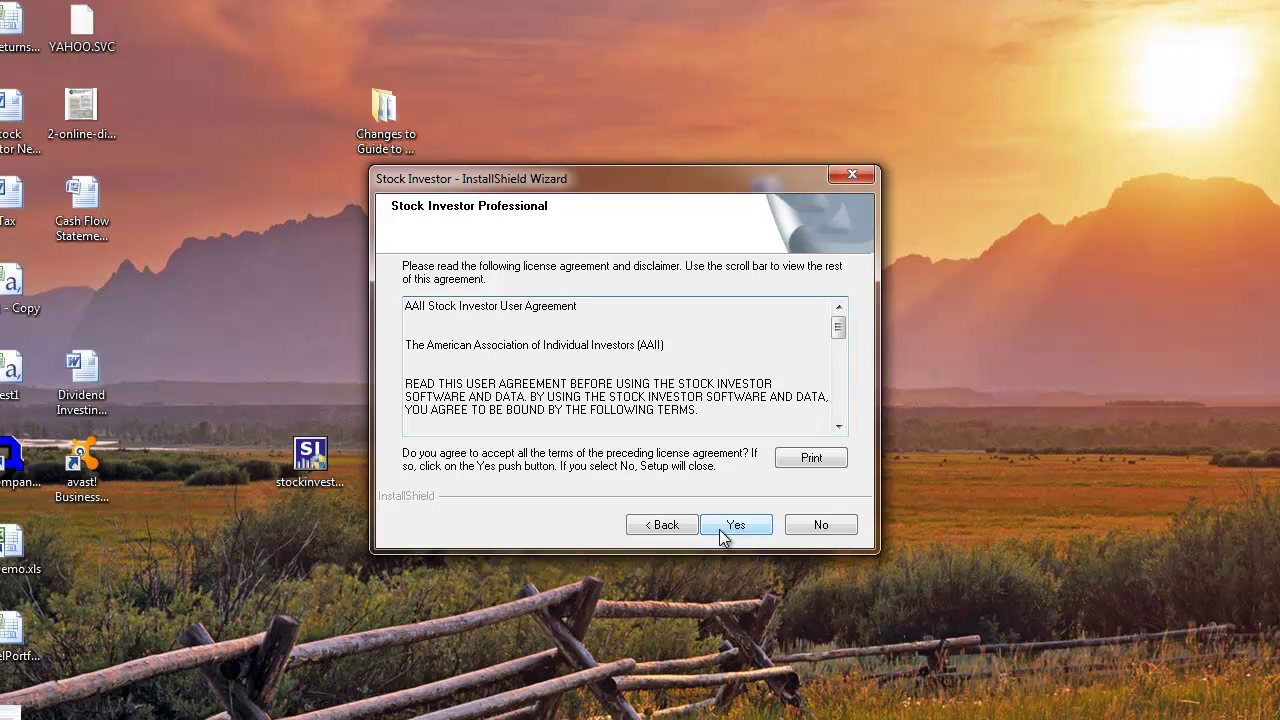
left_click_drag(843, 344, 838, 408)
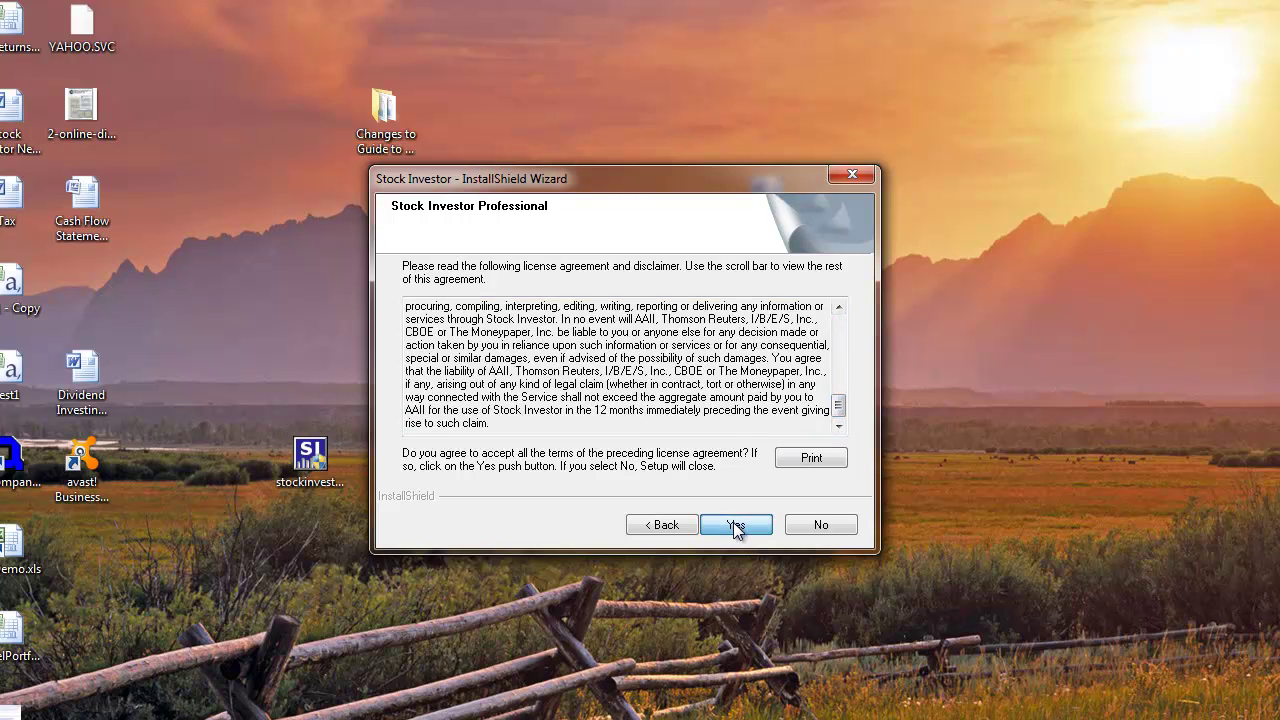
left_click(735, 525)
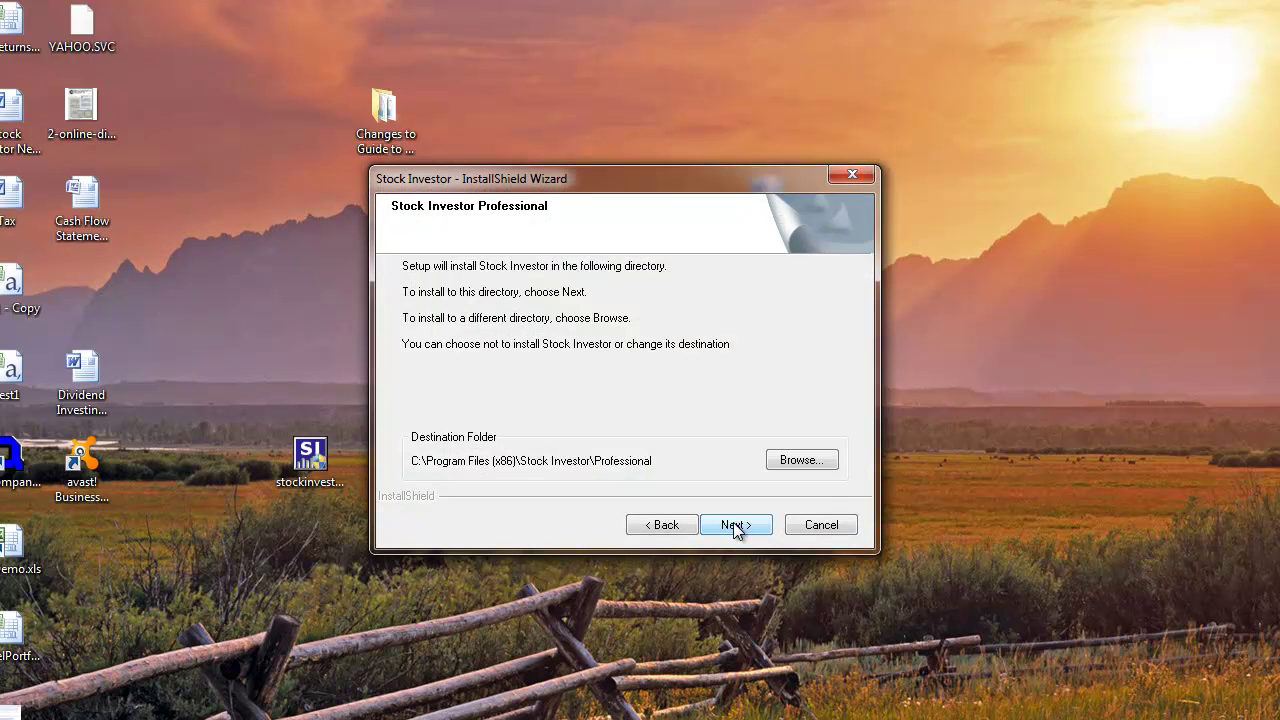
left_click(735, 525)
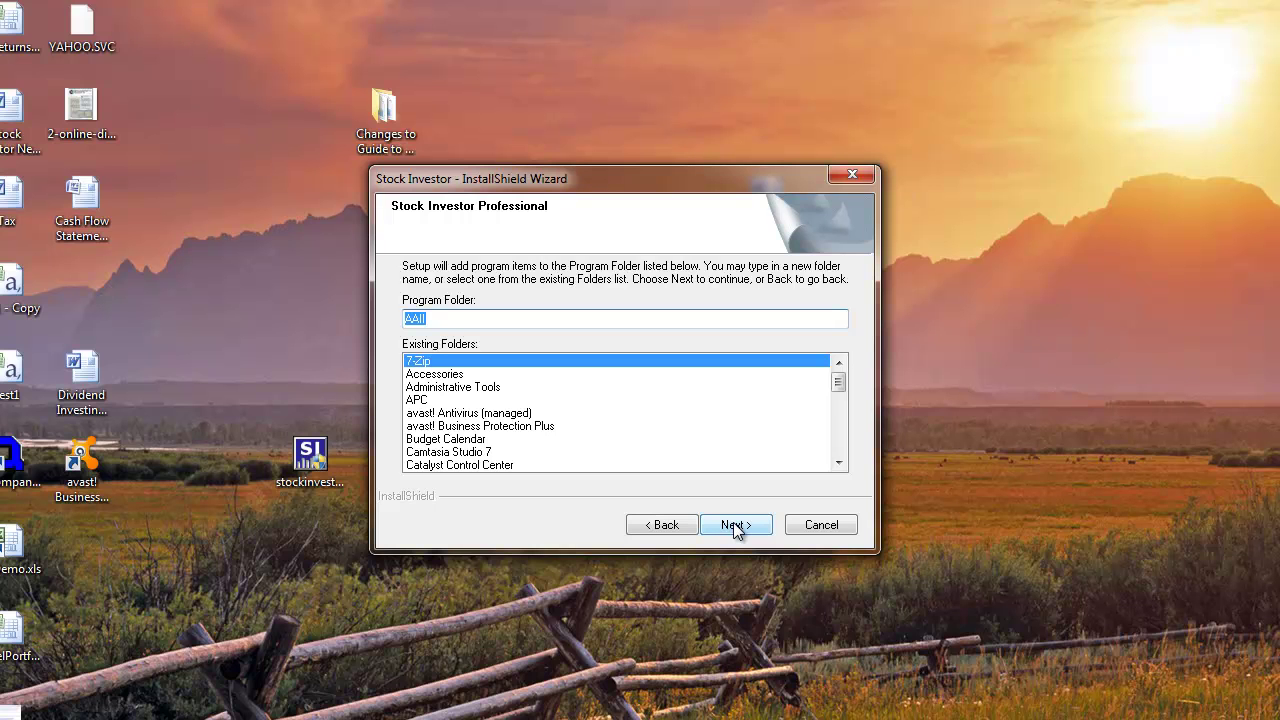
left_click(735, 525)
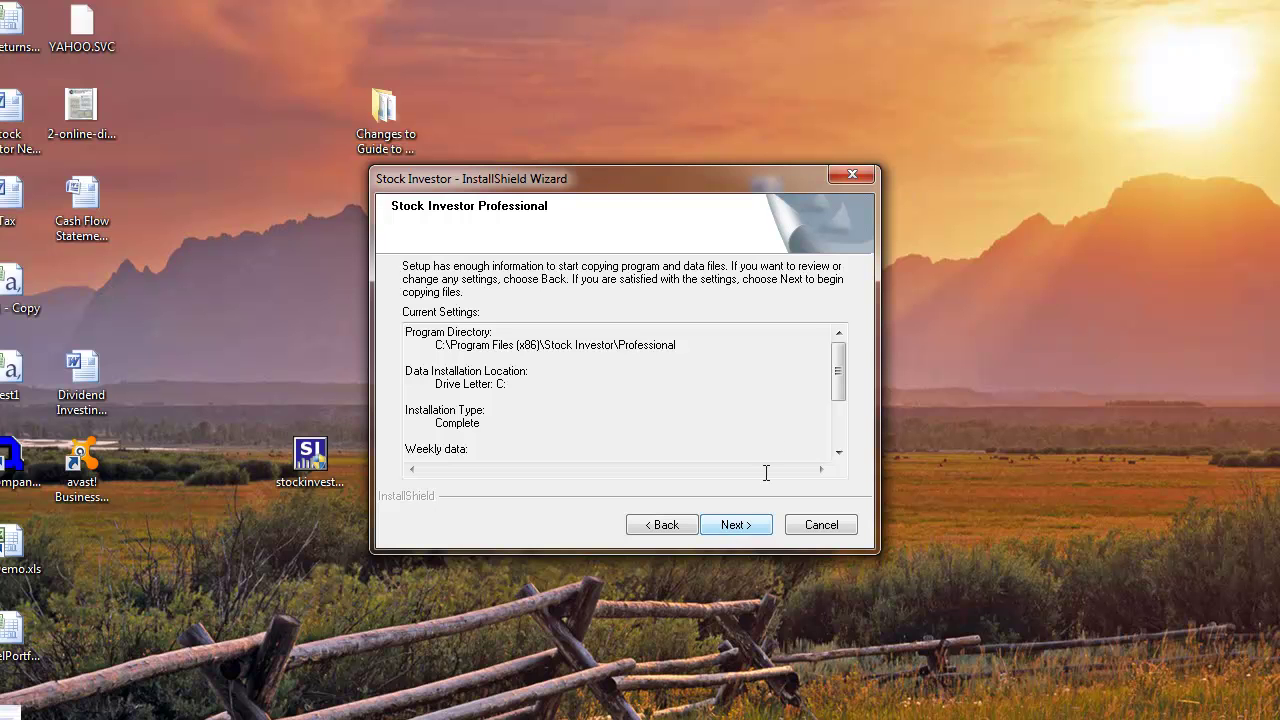
- Review the Current Settings list and begin installing Stock Investor Professional
left_click_drag(837, 372, 840, 443)
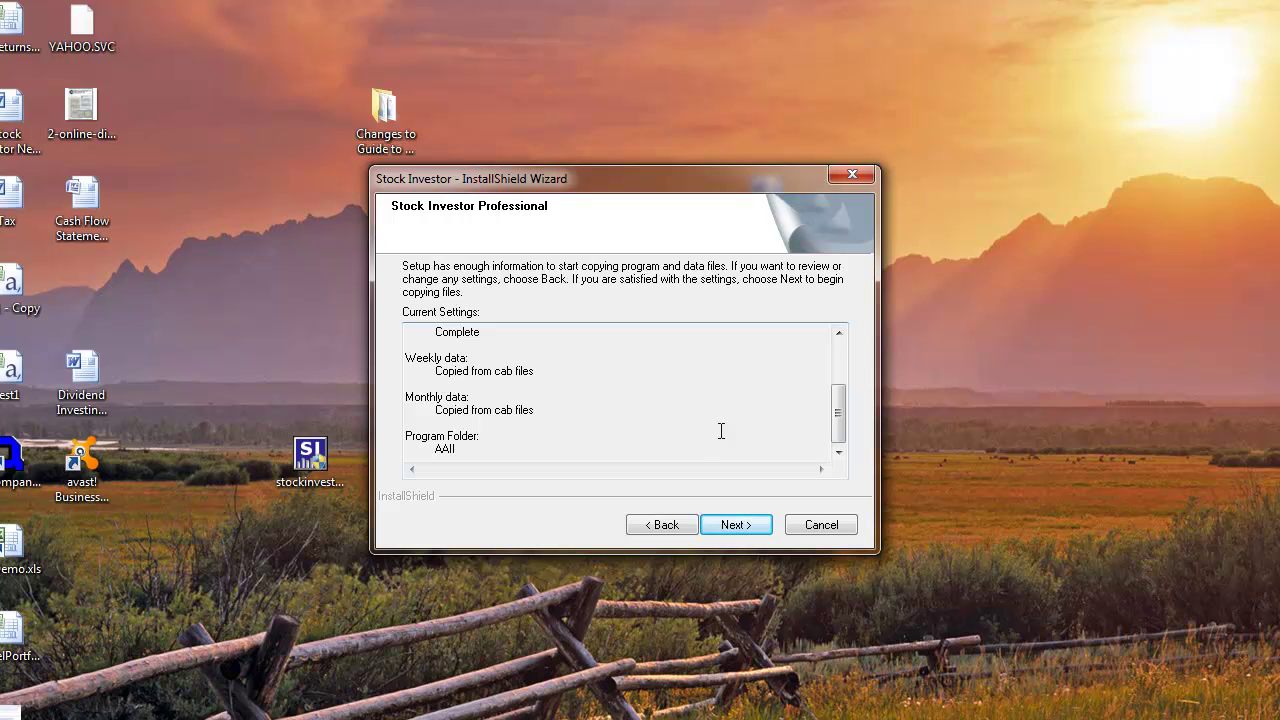
left_click(735, 523)
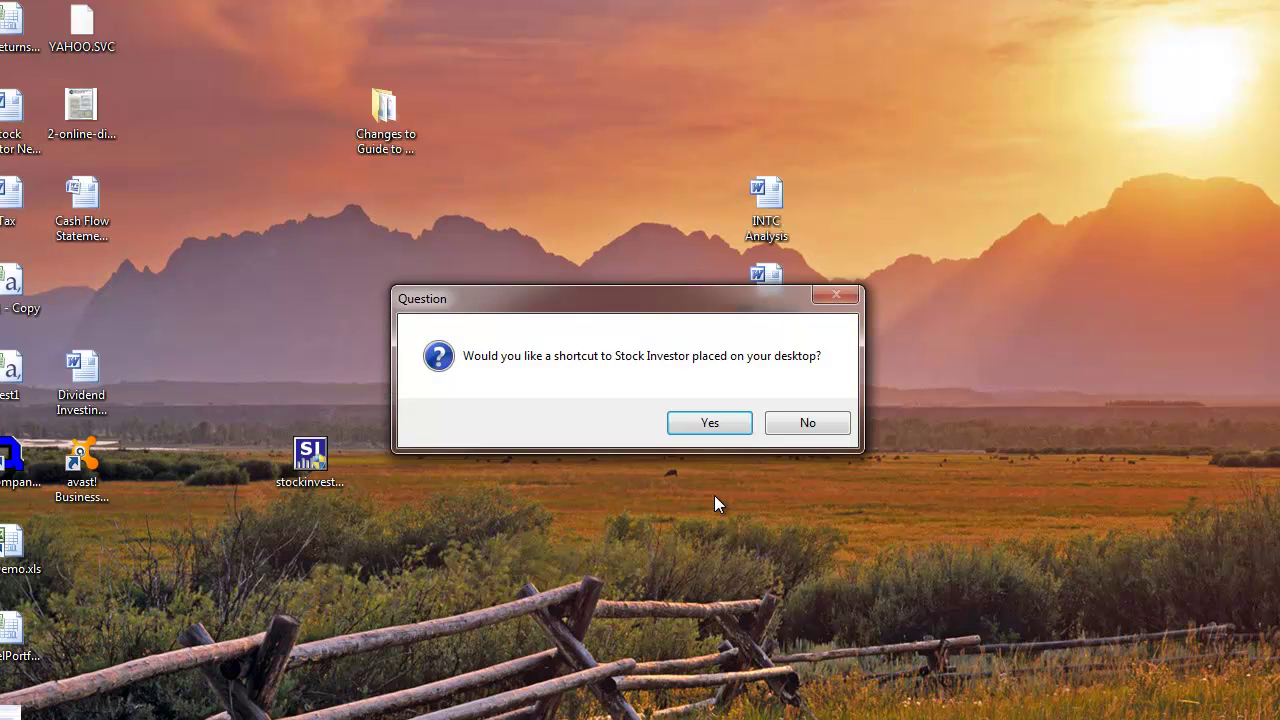
- Answer Yes to the desktop shortcut, No to deleting old shortcuts, No to the ReadMe
left_click(703, 427)
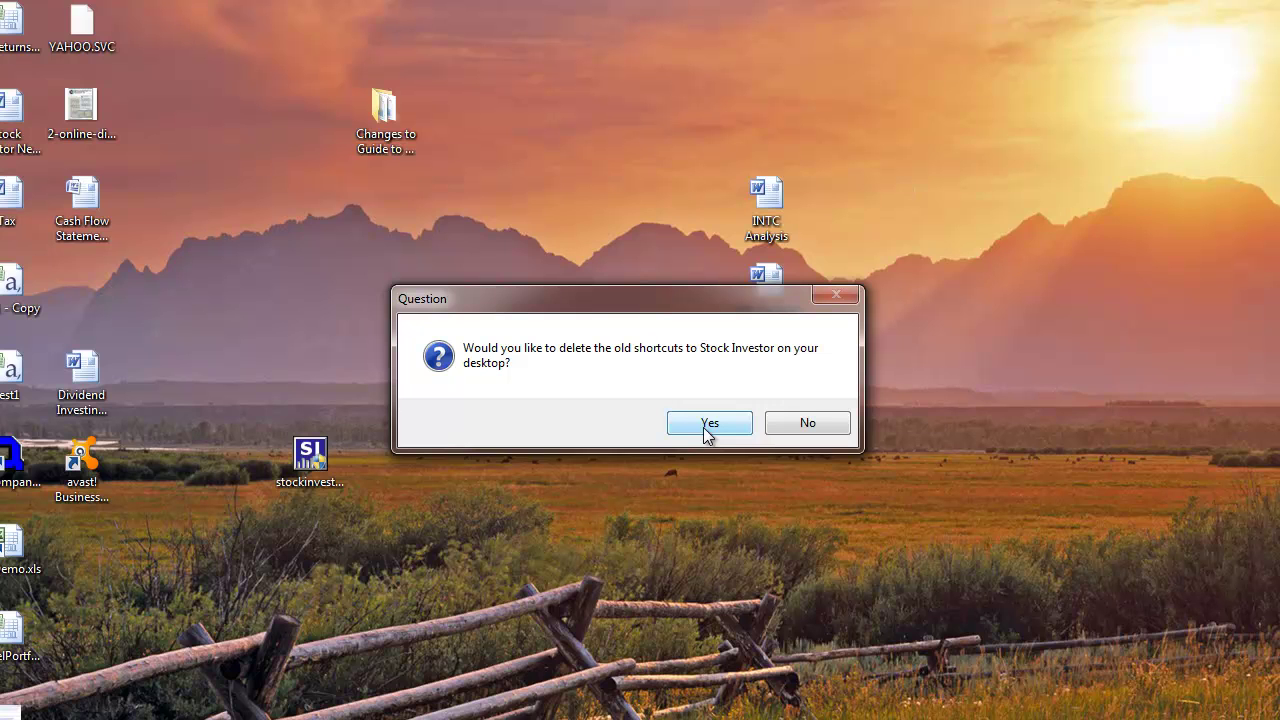
left_click(778, 428)
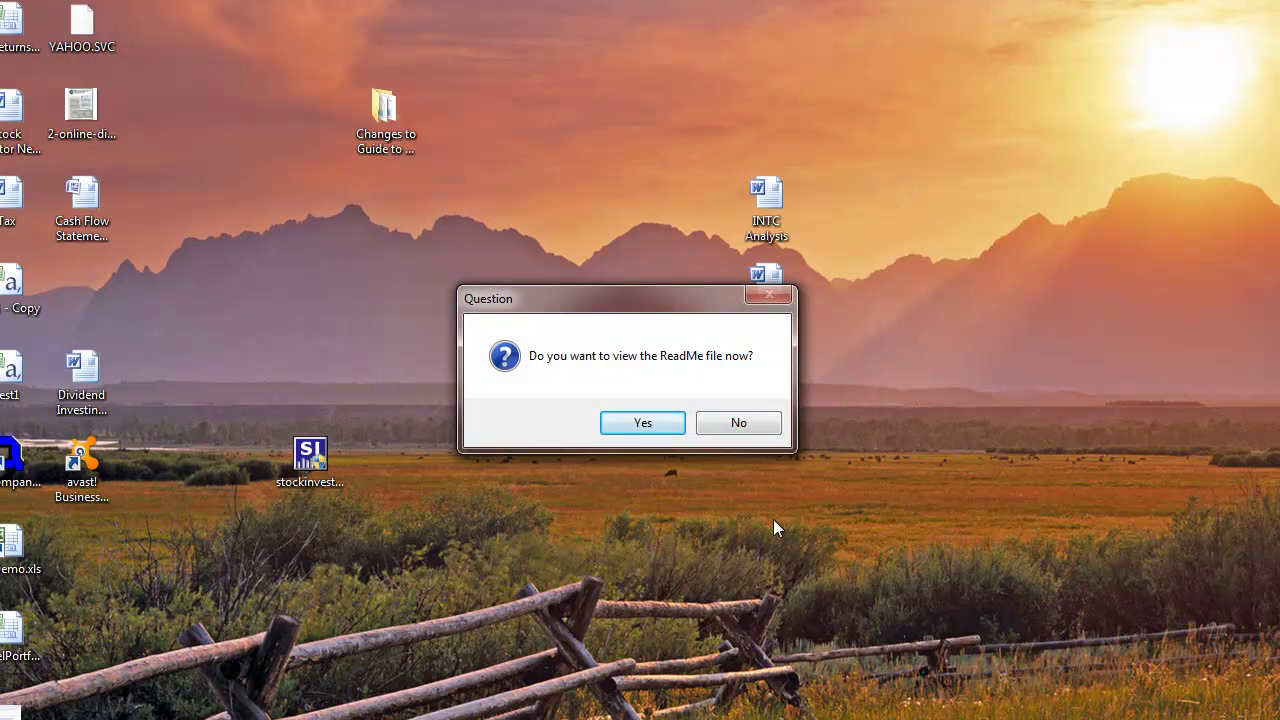
left_click(731, 426)
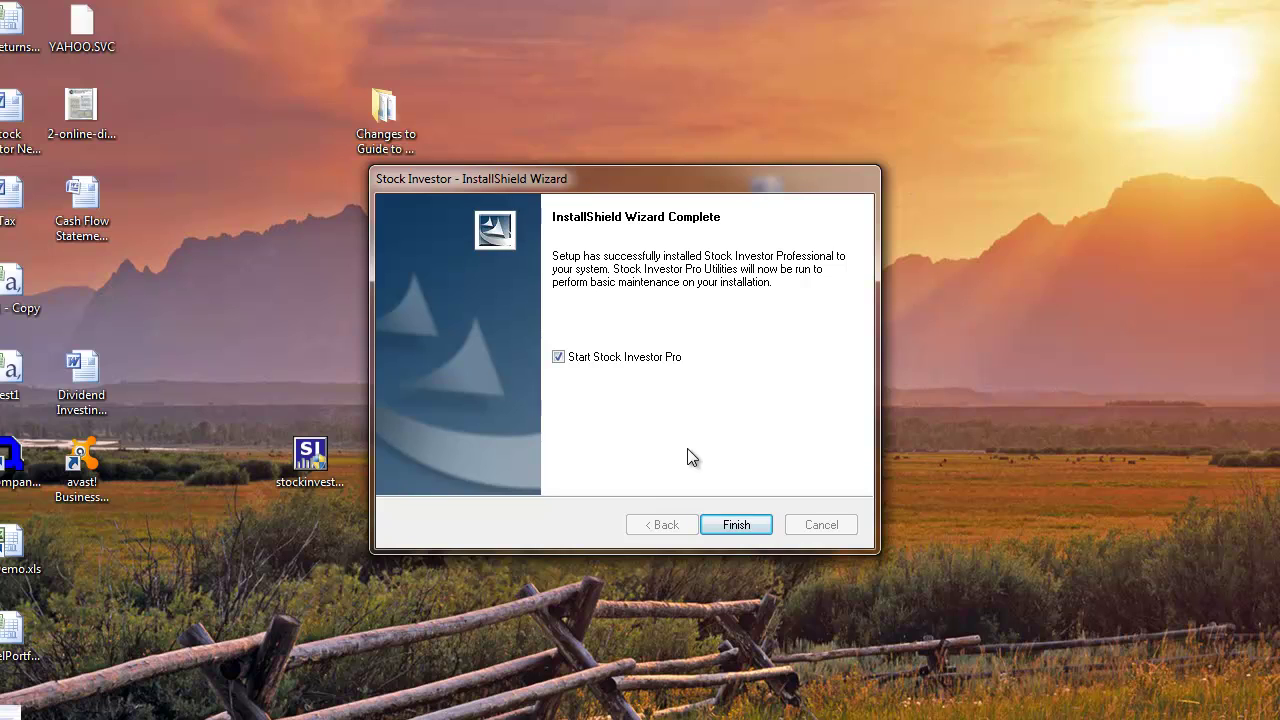
- Finish the wizard with Start Stock Investor Pro checked to launch the program
left_click(736, 525)
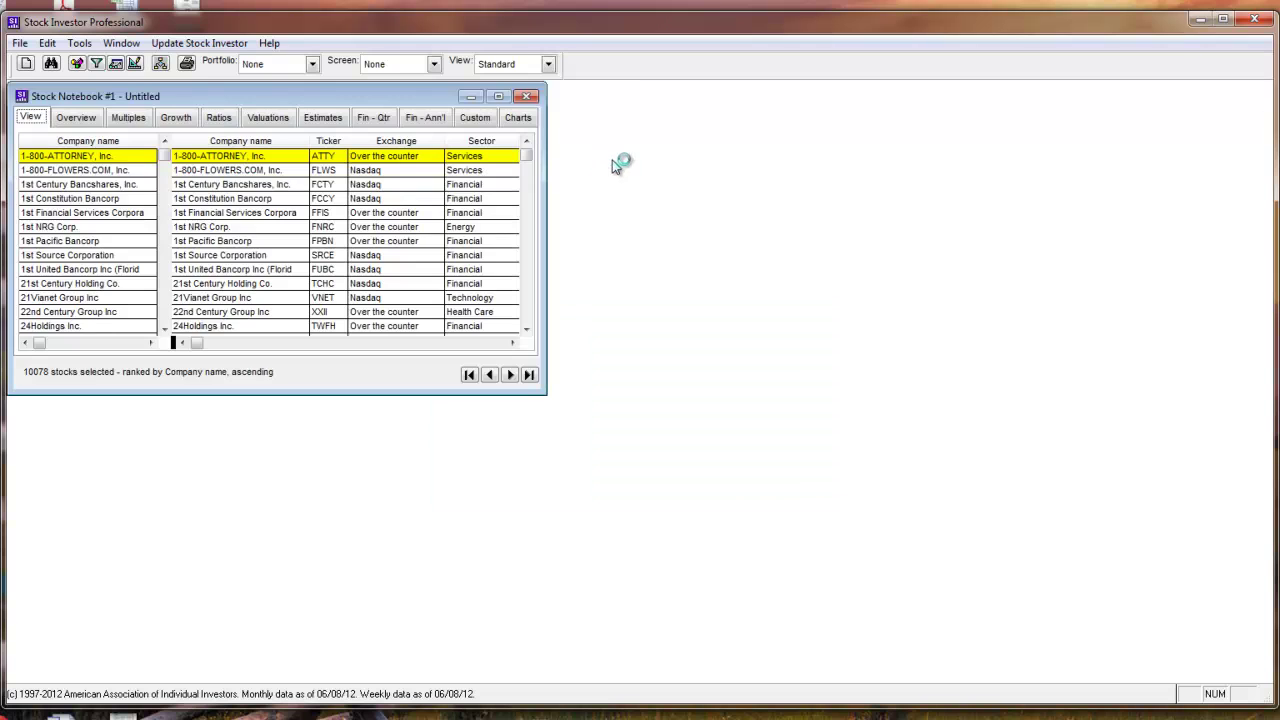
- Maximize the Stock Notebook #1 window before restarting Stock Investor
left_click(498, 96)
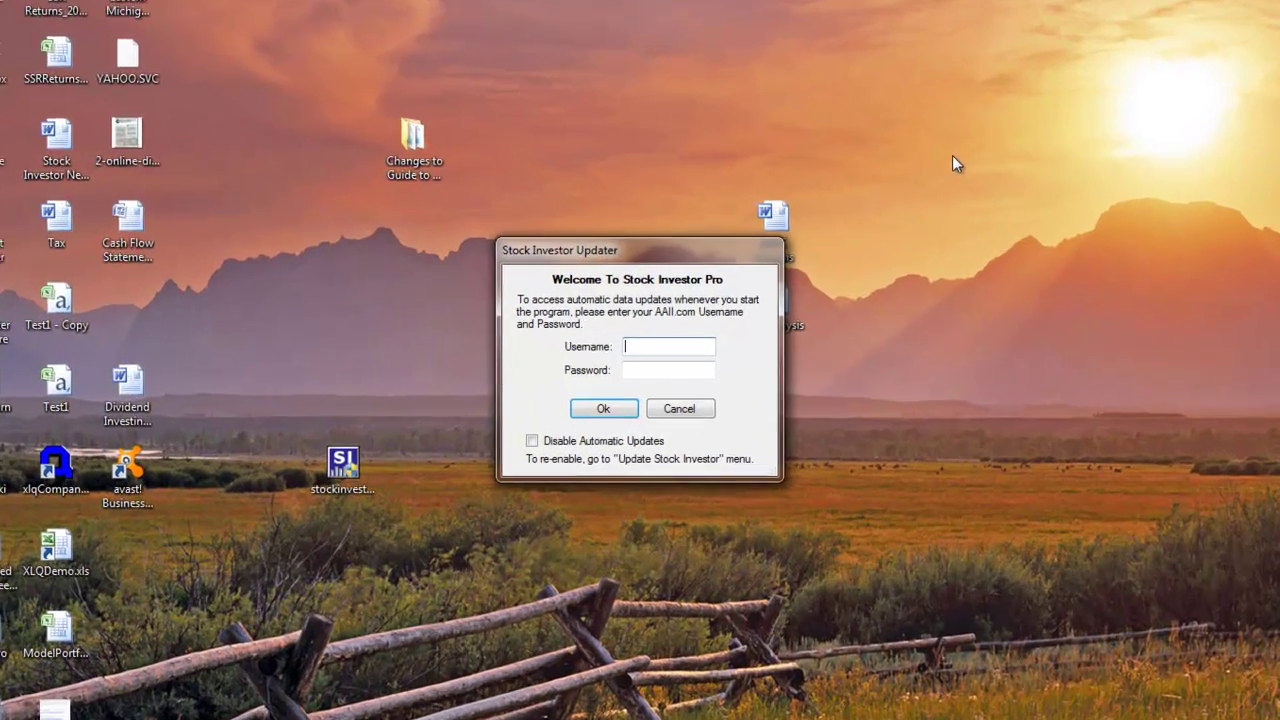
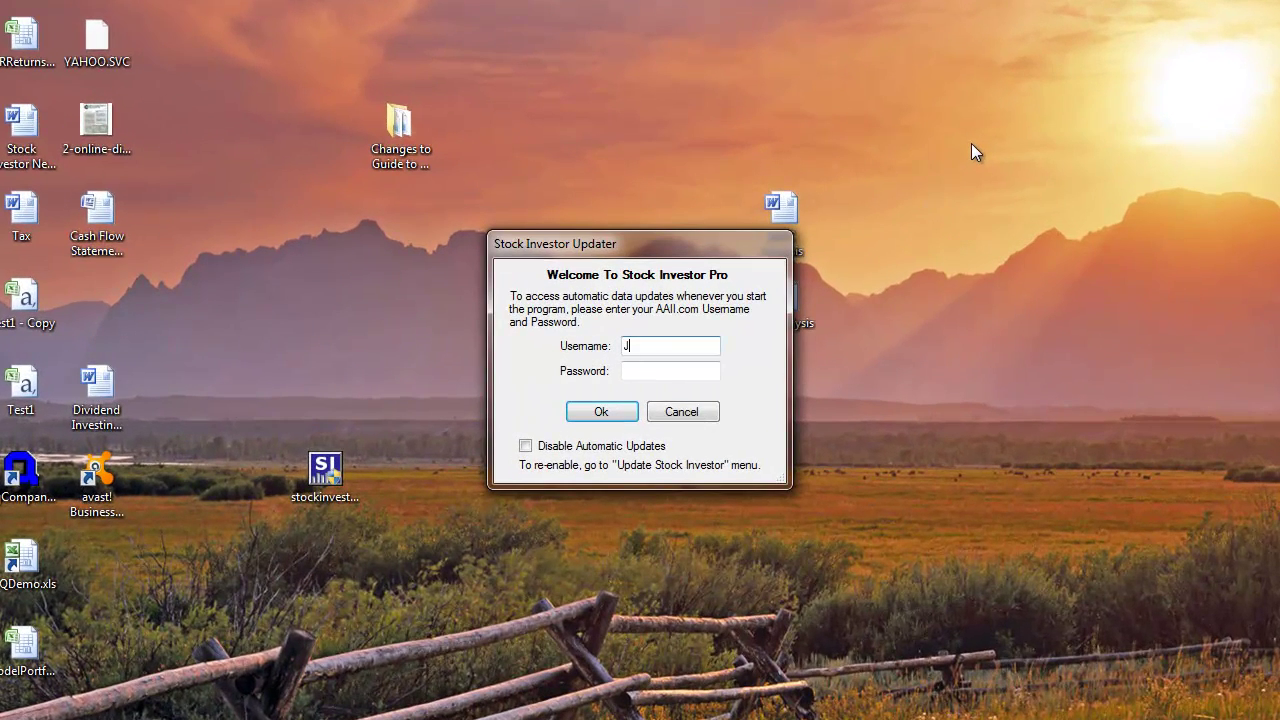
- Enter the AAII.com username and password in the Stock Investor Updater and submit
key("Tab")
type("******")
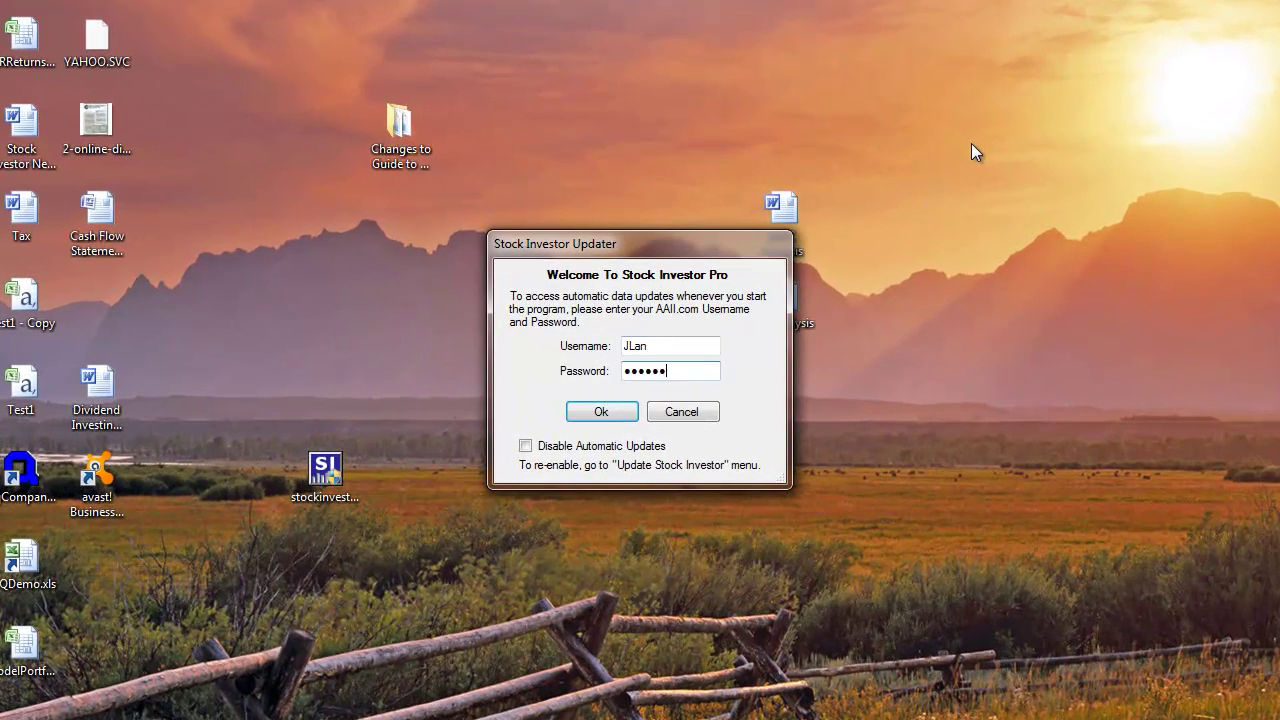
type("*")
left_click(586, 411)
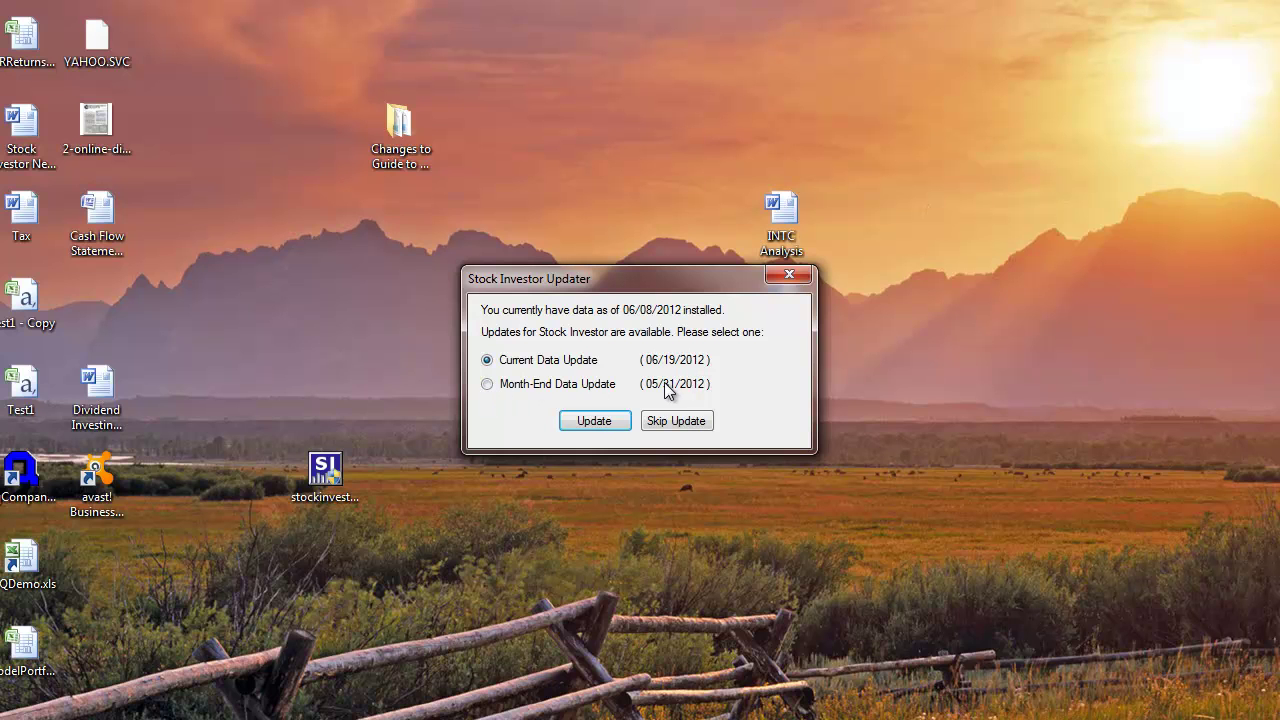
- Download and install the Current Data Update dated 06/19/2012
left_click(597, 422)
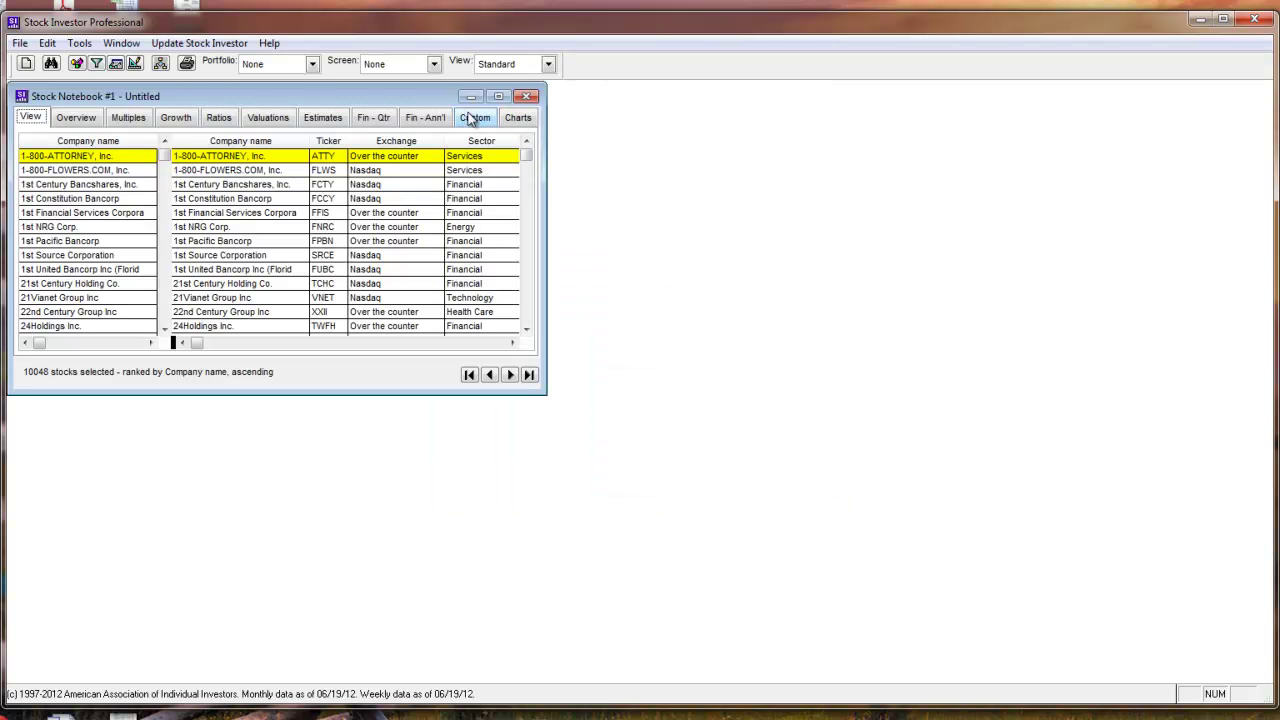
- Maximize the notebook, then enable automatic updates in Manage Automatic Updates with the AAII.com login saved
left_click(499, 97)
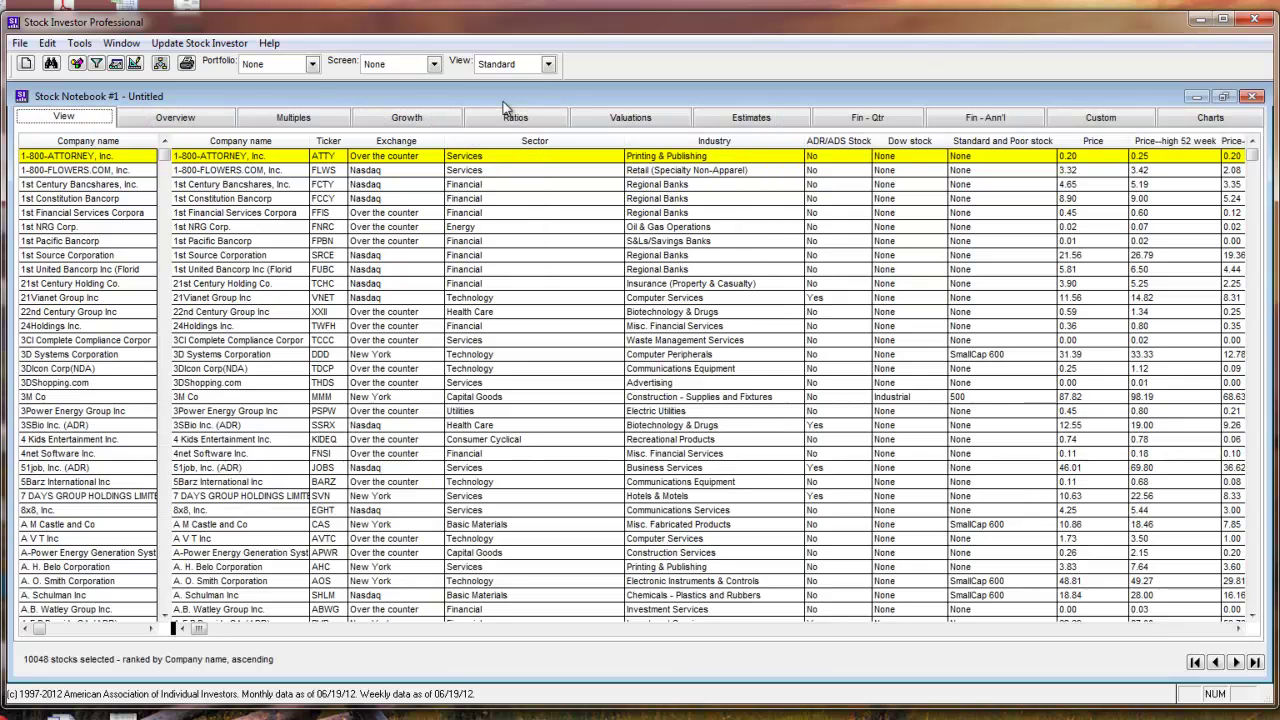
left_click(199, 43)
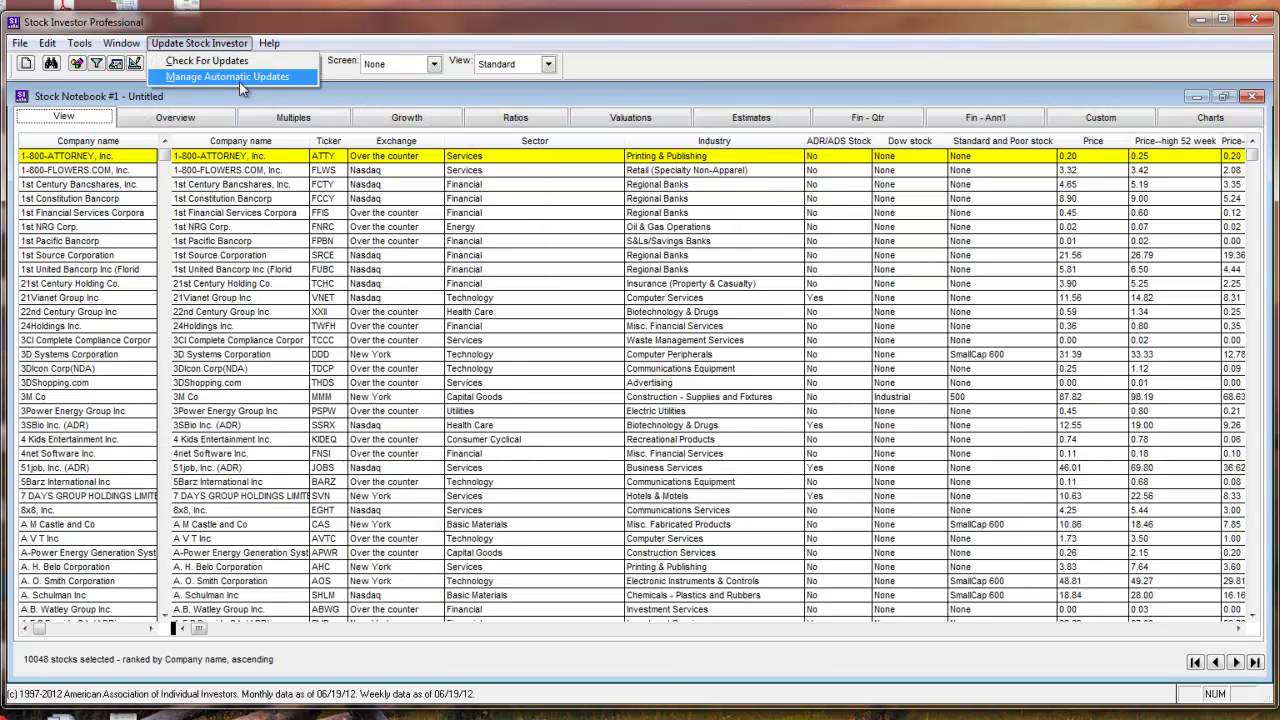
left_click(241, 80)
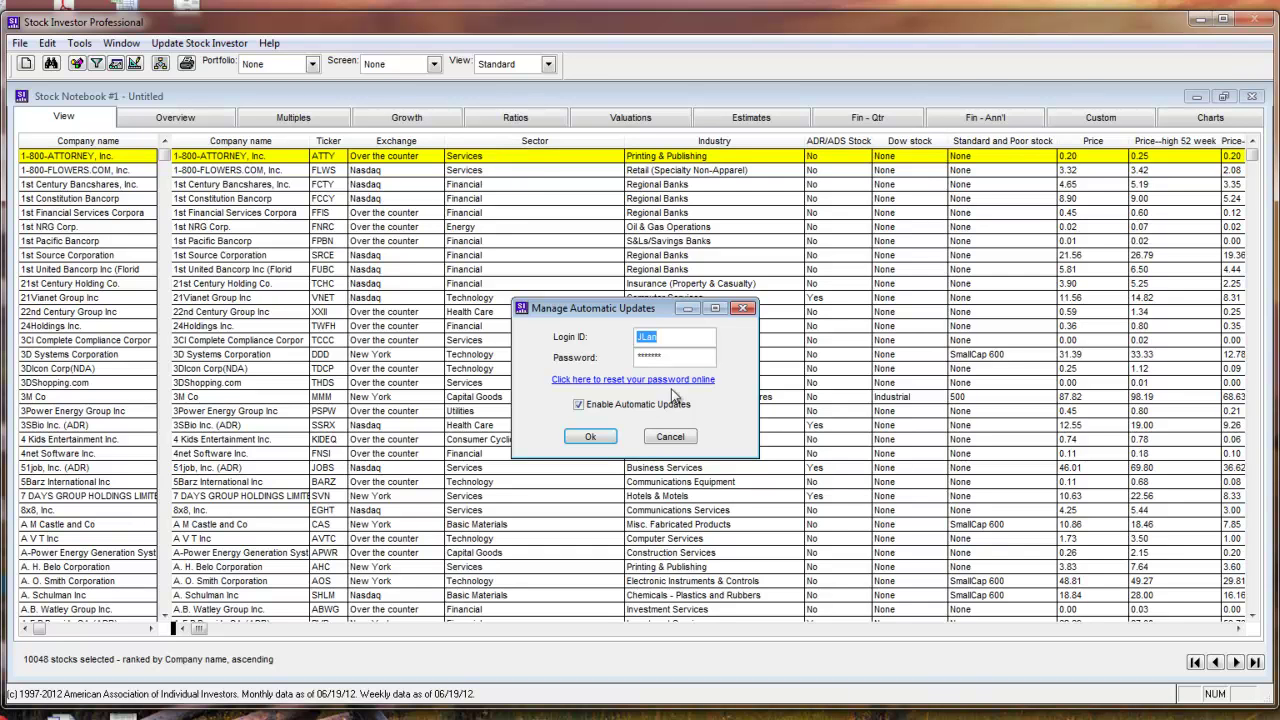
left_click(590, 437)
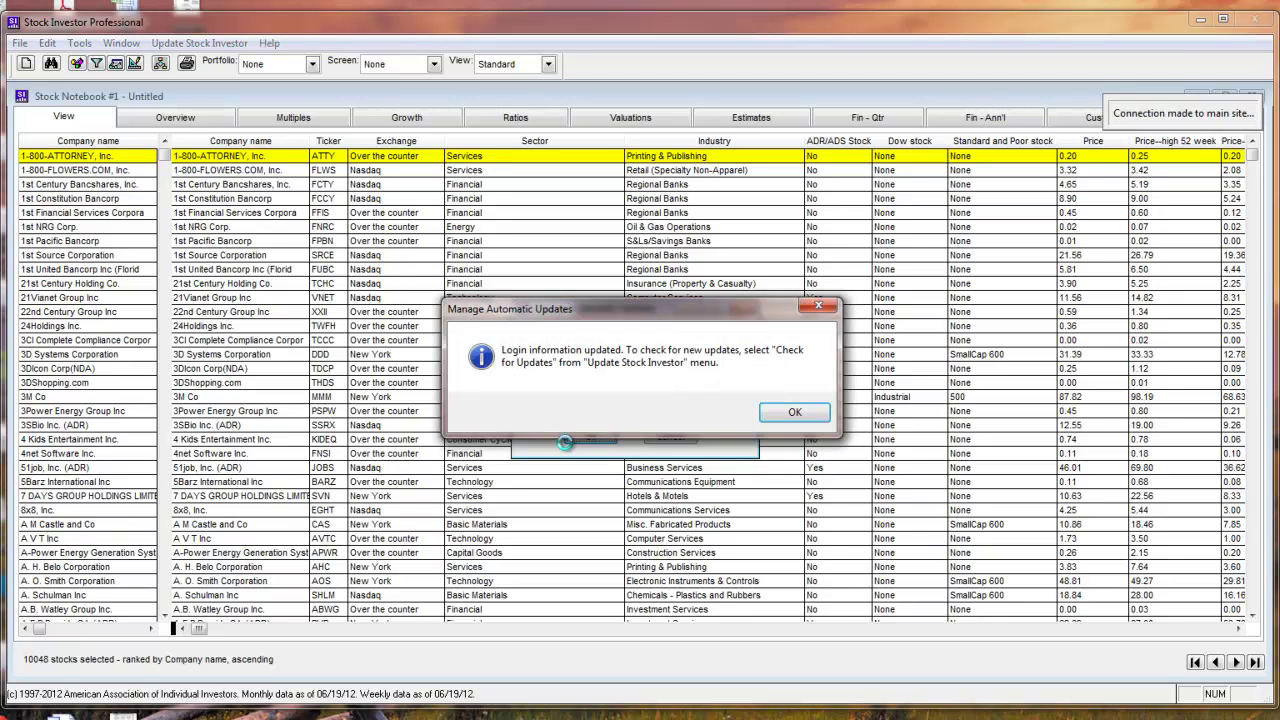
left_click(795, 414)
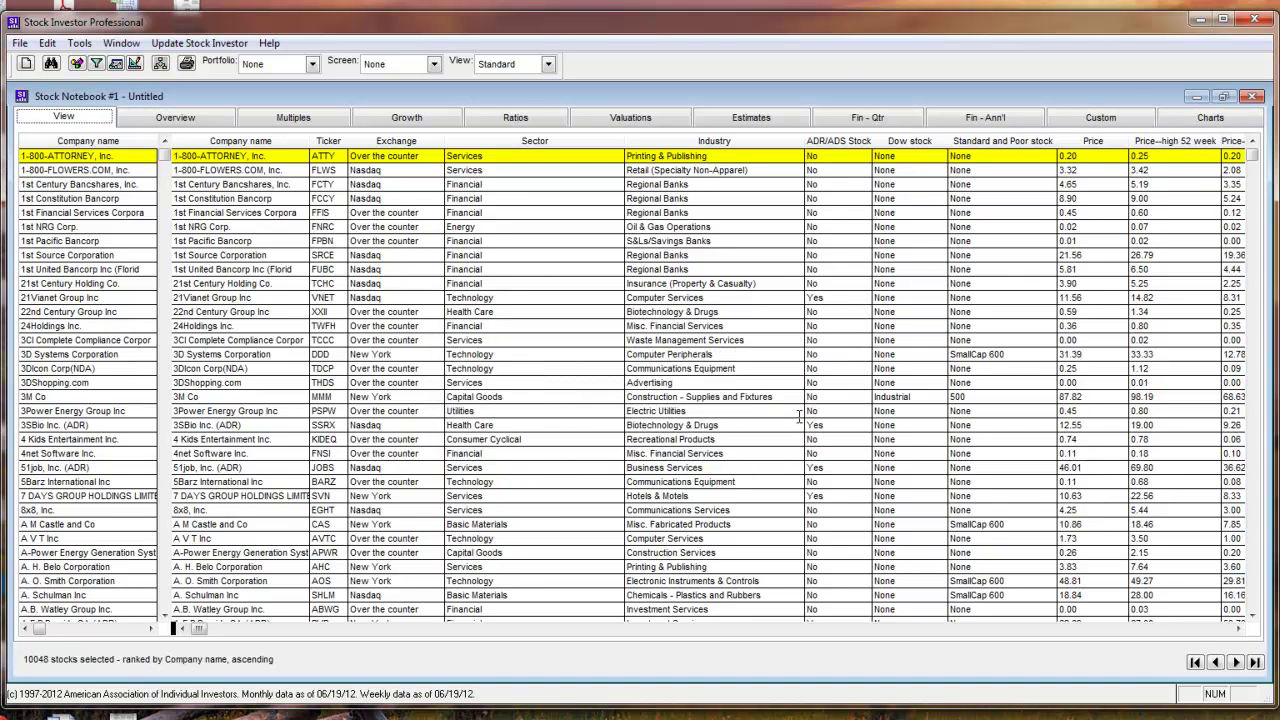